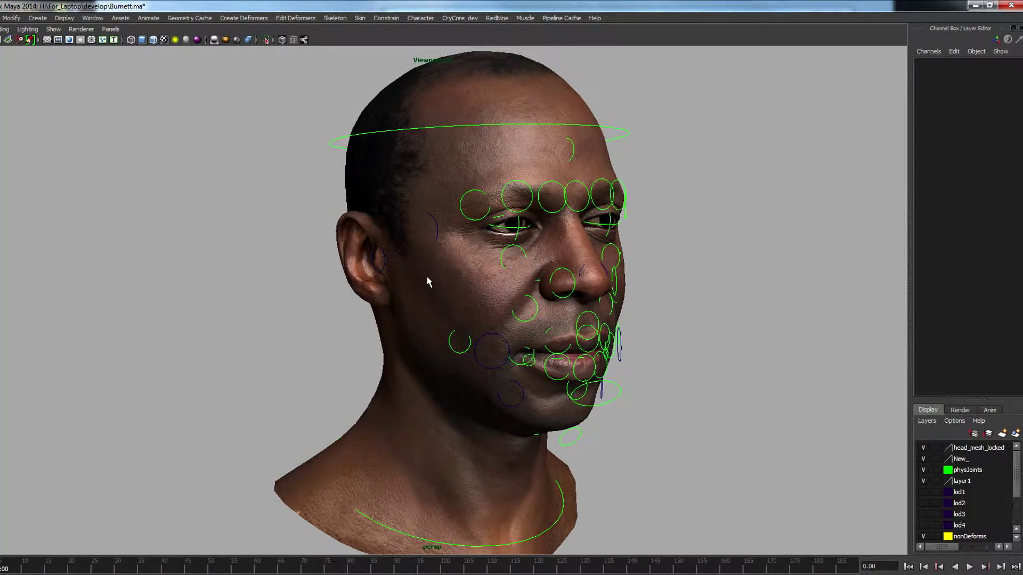
Step: Open the Red9 MetaClassFinder to list the scene's meta nodes, keeping the head model in view beside it
{"action": "mouse_move", "coordinate": [695, 247]}
{"action": "left_mouse_down", "text": "alt"}
{"action": "mouse_move", "coordinate": [655, 243]}
{"action": "mouse_move", "coordinate": [682, 242]}
{"action": "left_mouse_up", "text": "alt"}
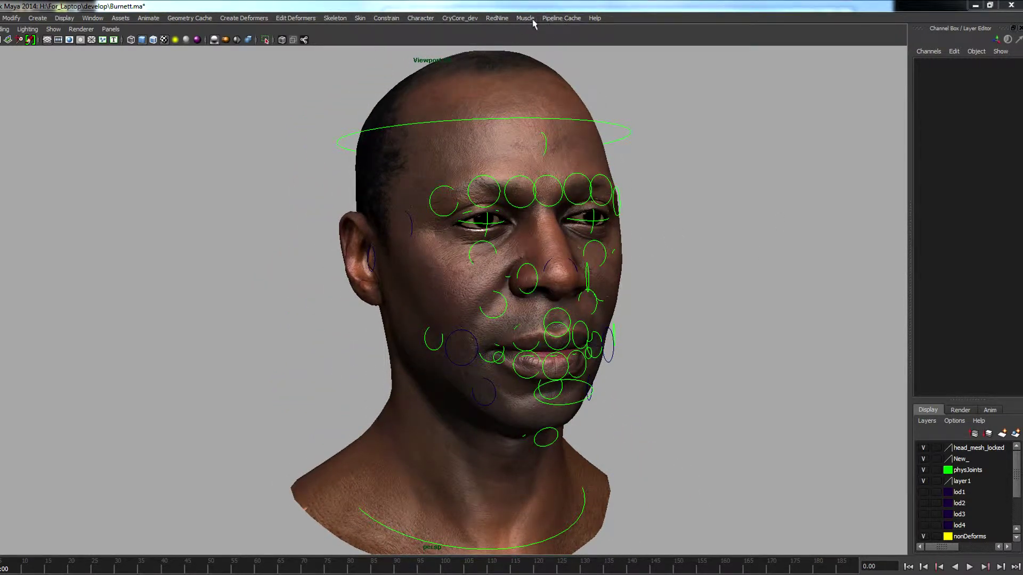
{"action": "left_click", "coordinate": [496, 18]}
{"action": "left_click", "coordinate": [541, 77]}
{"action": "middle_click_drag", "start_coordinate": [421, 233], "coordinate": [339, 230], "text": "alt"}
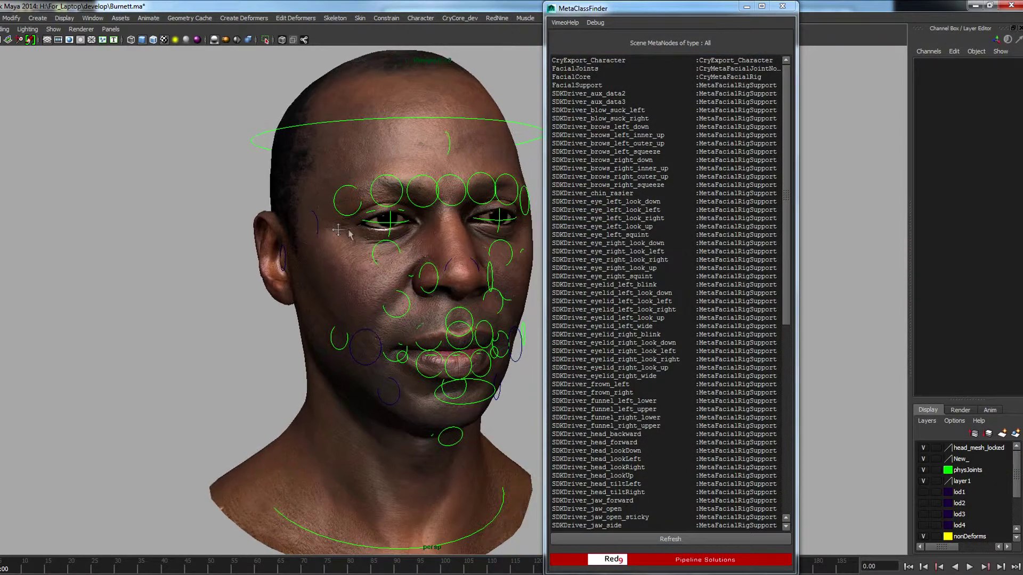
Step: Inspect the FacialCore node's facial channels and compare it with the FacialJoints, FacialSupport and SDKDriver nodes
{"action": "left_click", "coordinate": [592, 76]}
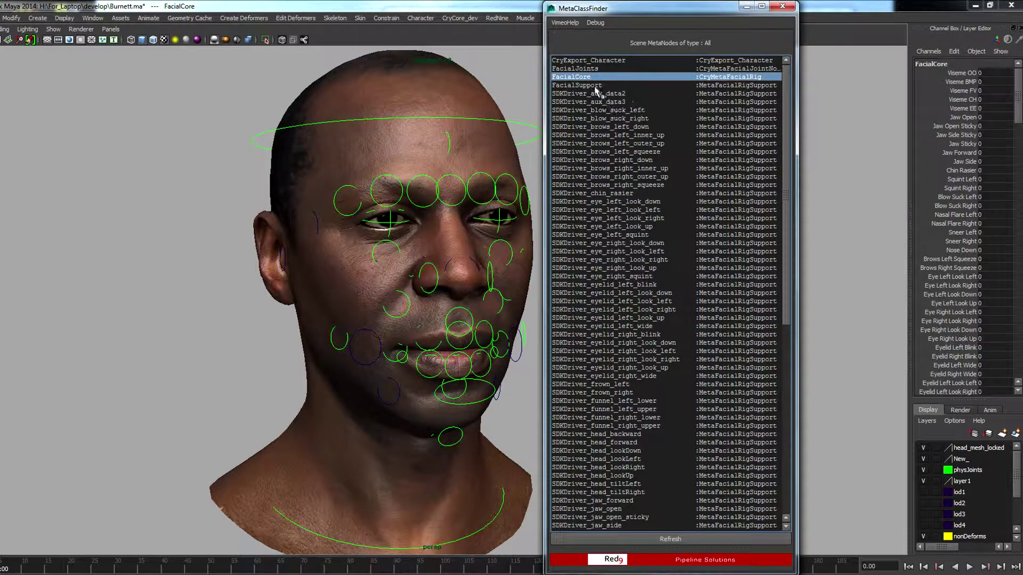
{"action": "left_click", "coordinate": [596, 85]}
{"action": "left_click", "coordinate": [597, 70]}
{"action": "left_click", "coordinate": [595, 86]}
{"action": "left_click", "coordinate": [594, 77]}
{"action": "left_click_drag", "start_coordinate": [616, 175], "coordinate": [619, 434]}
{"action": "left_click", "coordinate": [589, 78]}
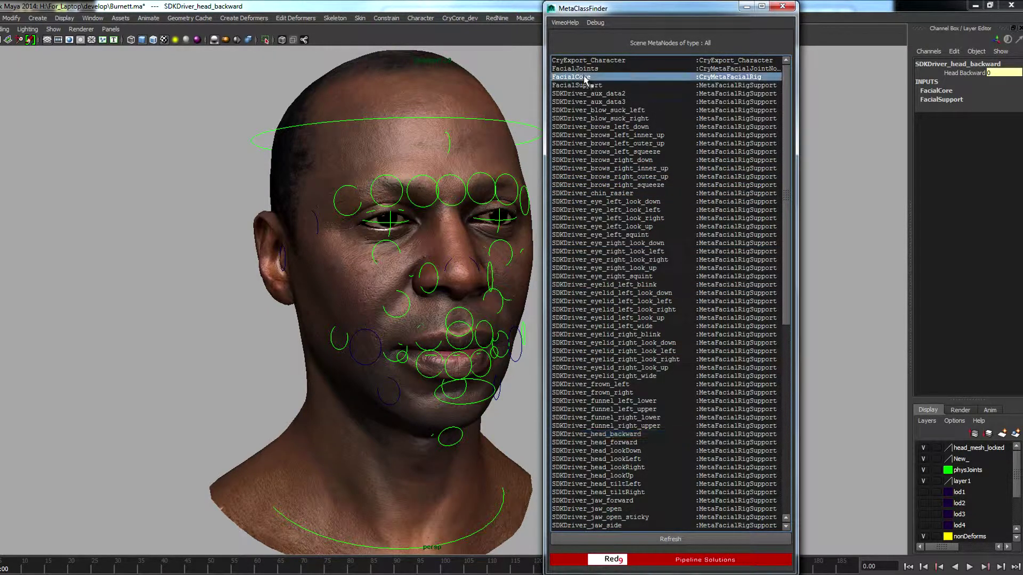
{"action": "scroll", "coordinate": [1005, 105], "scroll_direction": "down", "scroll_amount": 5}
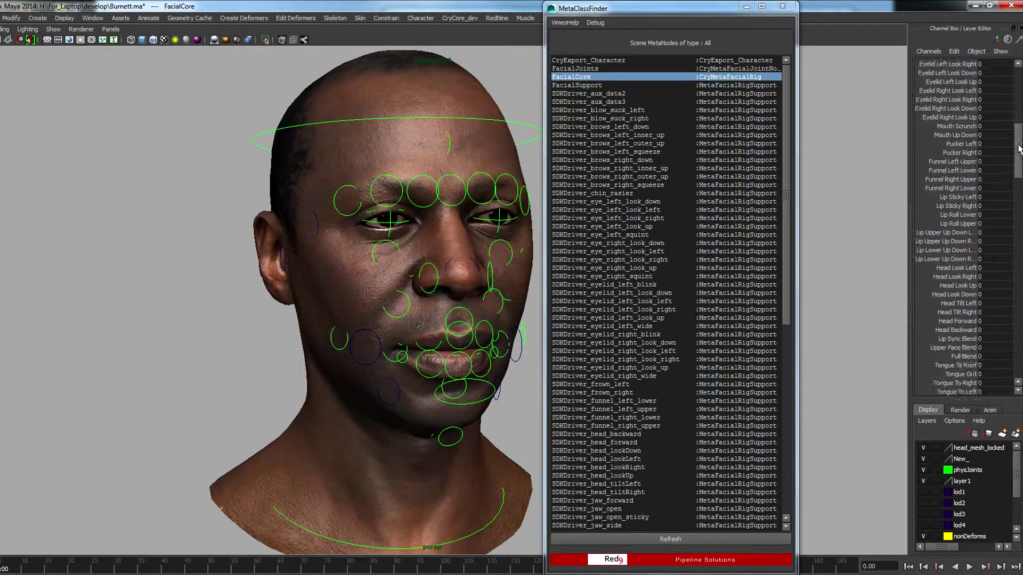
{"action": "scroll", "coordinate": [1010, 176], "scroll_direction": "up", "scroll_amount": 5}
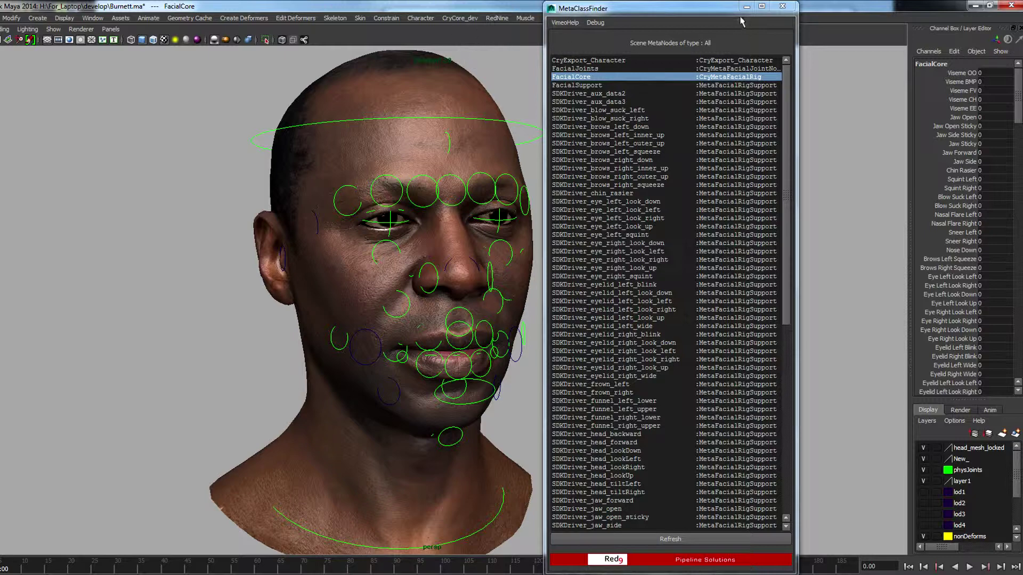
Step: Close the MetaClassFinder and open the CryFacialSetup tool from the CryCore facial tools
{"action": "left_click", "coordinate": [782, 6]}
{"action": "left_click", "coordinate": [802, 220]}
{"action": "left_click", "coordinate": [459, 18]}
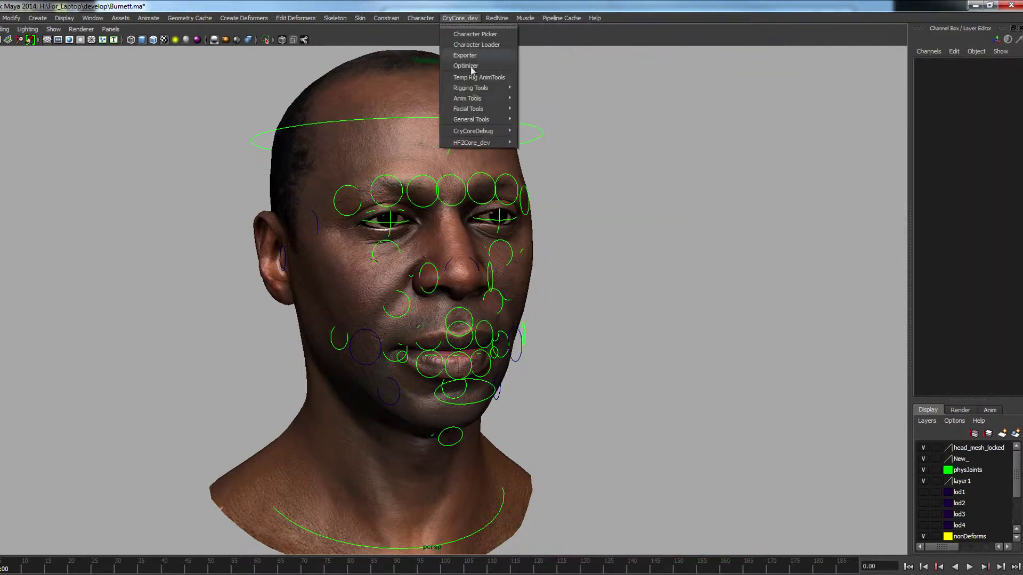
{"action": "mouse_move", "coordinate": [482, 108]}
{"action": "left_click", "coordinate": [560, 136]}
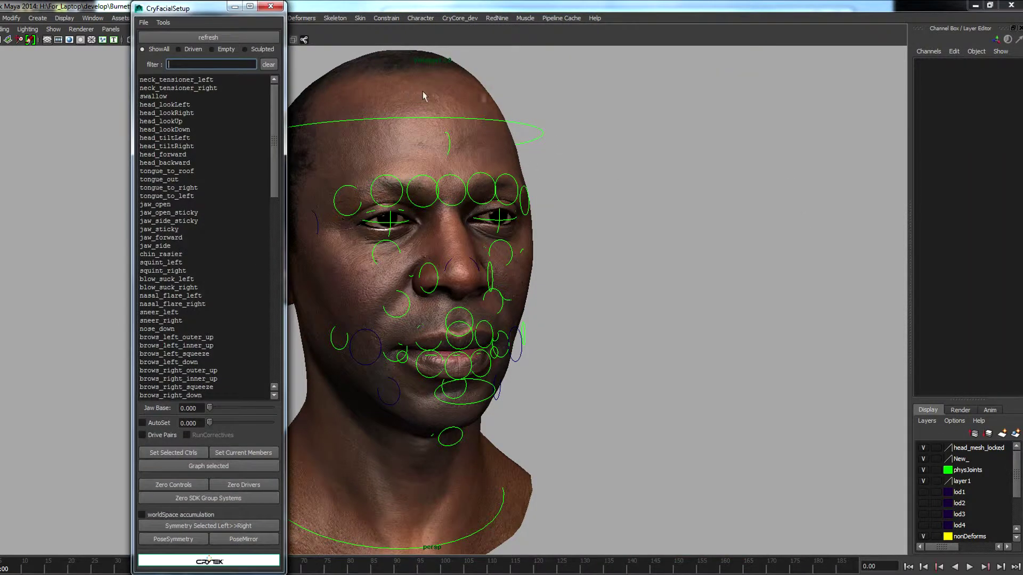
{"action": "middle_click_drag", "start_coordinate": [531, 266], "coordinate": [603, 282], "text": "alt"}
{"action": "left_click_drag", "start_coordinate": [501, 306], "coordinate": [513, 326], "text": "alt"}
Step: Filter the driver list by "sm,sq", enable Drive Pairs and set the smile_left driver to 1.000
{"action": "left_click", "coordinate": [176, 105]}
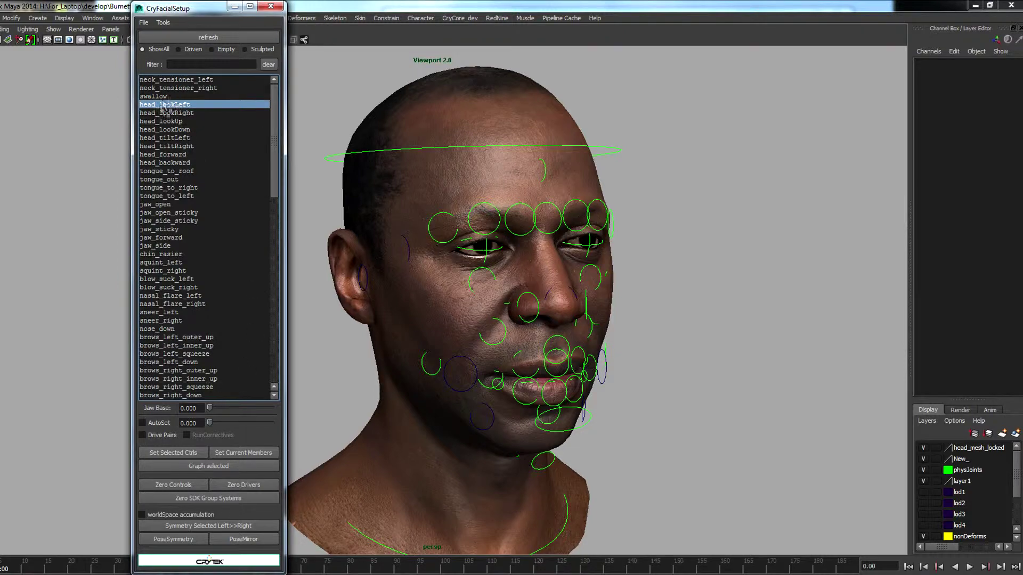
{"action": "mouse_move", "coordinate": [209, 423]}
{"action": "left_mouse_down"}
{"action": "mouse_move", "coordinate": [297, 425]}
{"action": "mouse_move", "coordinate": [179, 419]}
{"action": "mouse_move", "coordinate": [309, 414]}
{"action": "mouse_move", "coordinate": [198, 417]}
{"action": "left_mouse_up"}
{"action": "left_click", "coordinate": [183, 64]}
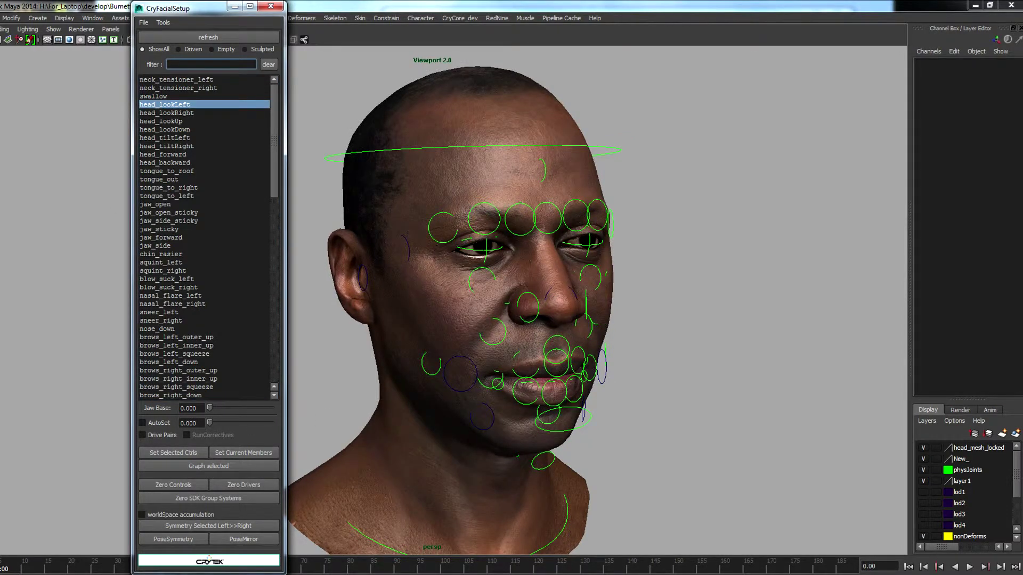
{"action": "type", "text": "sm,sq"}
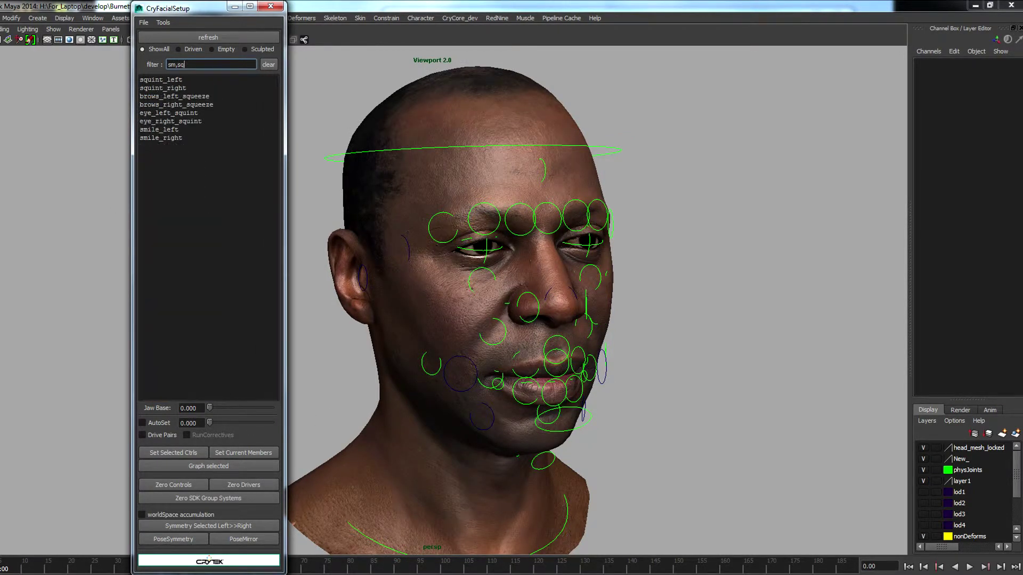
{"action": "left_click", "coordinate": [167, 132]}
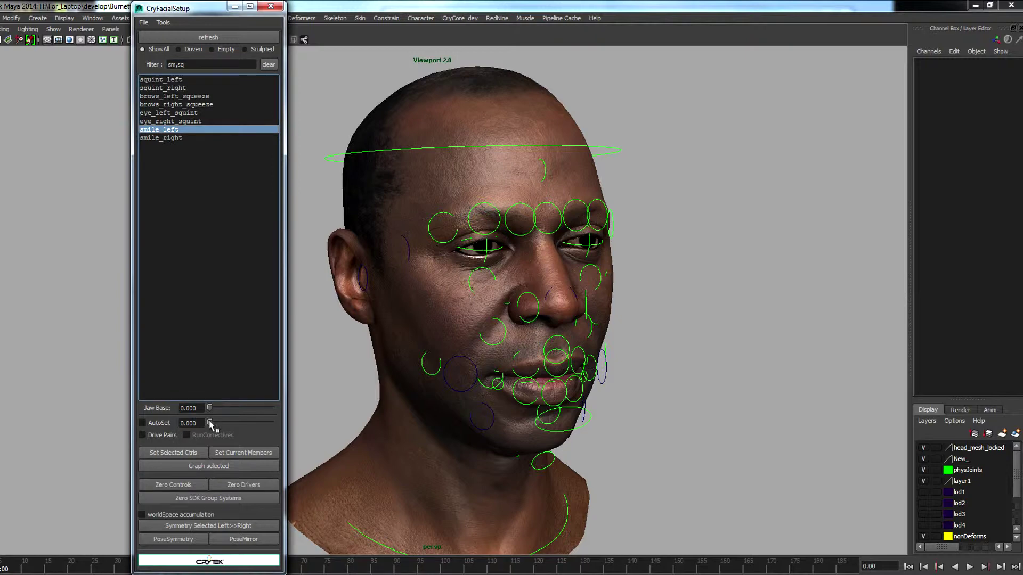
{"action": "left_click_drag", "start_coordinate": [211, 422], "coordinate": [275, 424]}
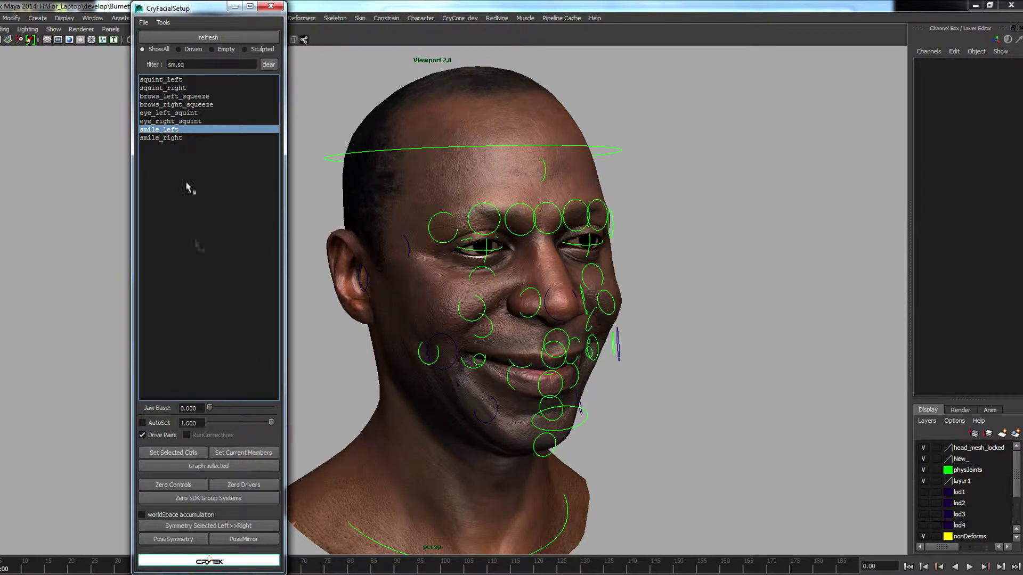
Step: Set the squint_left driver to 0.324 and check the brow squeeze, eye squint and smile drivers
{"action": "left_click", "coordinate": [172, 81]}
{"action": "mouse_move", "coordinate": [210, 423]}
{"action": "left_mouse_down"}
{"action": "mouse_move", "coordinate": [317, 427]}
{"action": "mouse_move", "coordinate": [242, 415]}
{"action": "mouse_move", "coordinate": [230, 424]}
{"action": "left_mouse_up"}
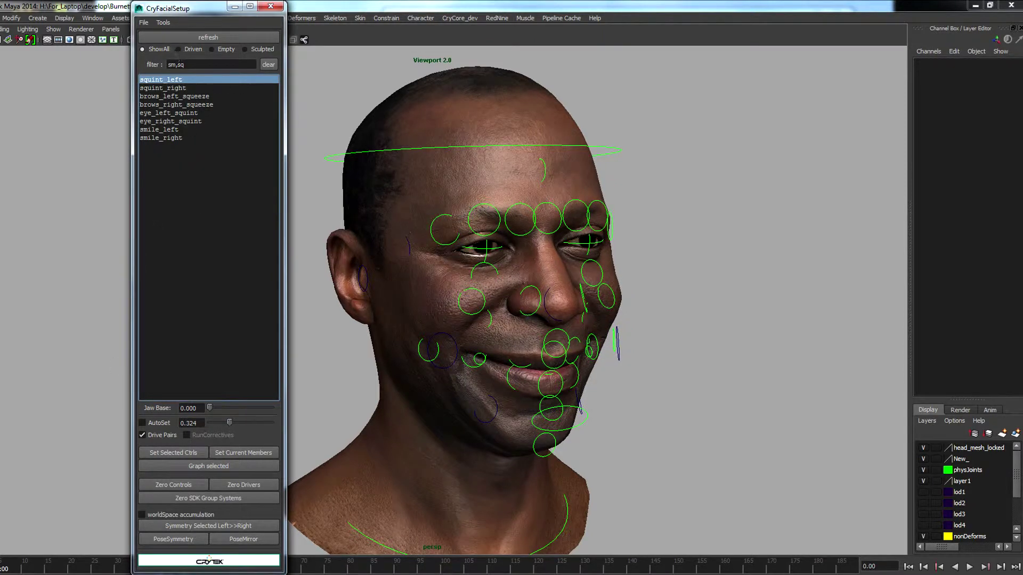
{"action": "left_click", "coordinate": [178, 107]}
{"action": "left_click", "coordinate": [176, 130]}
{"action": "left_click", "coordinate": [176, 113]}
{"action": "left_click", "coordinate": [176, 96]}
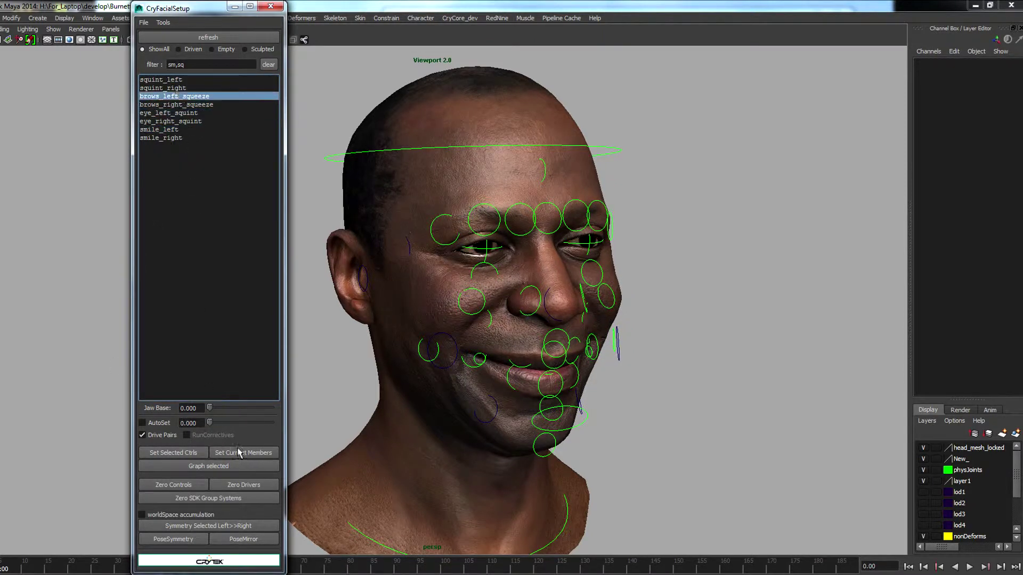
Step: Zero all the facial drivers and clear the filter to list every driver
{"action": "left_click", "coordinate": [255, 486]}
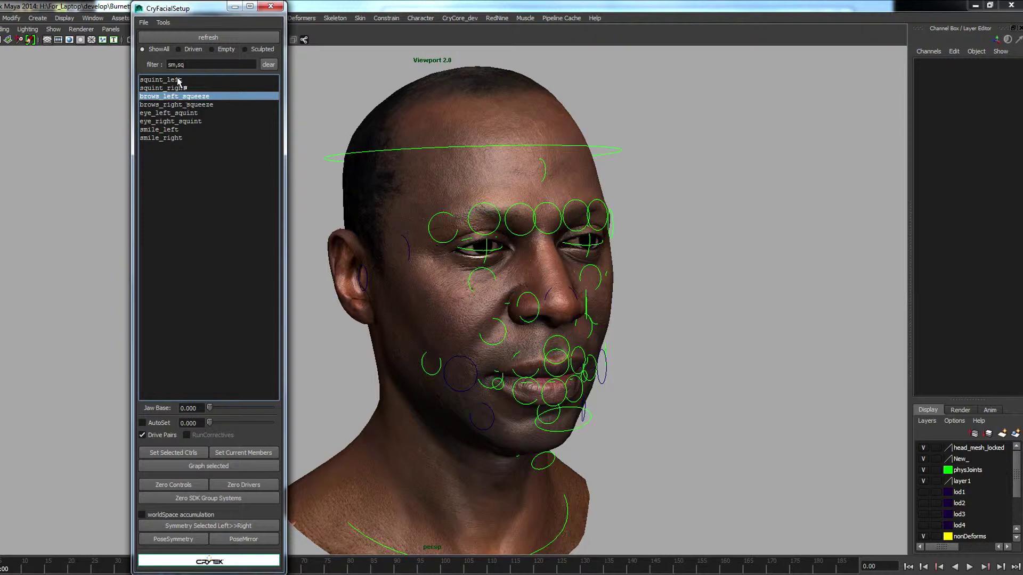
{"action": "left_click", "coordinate": [269, 64]}
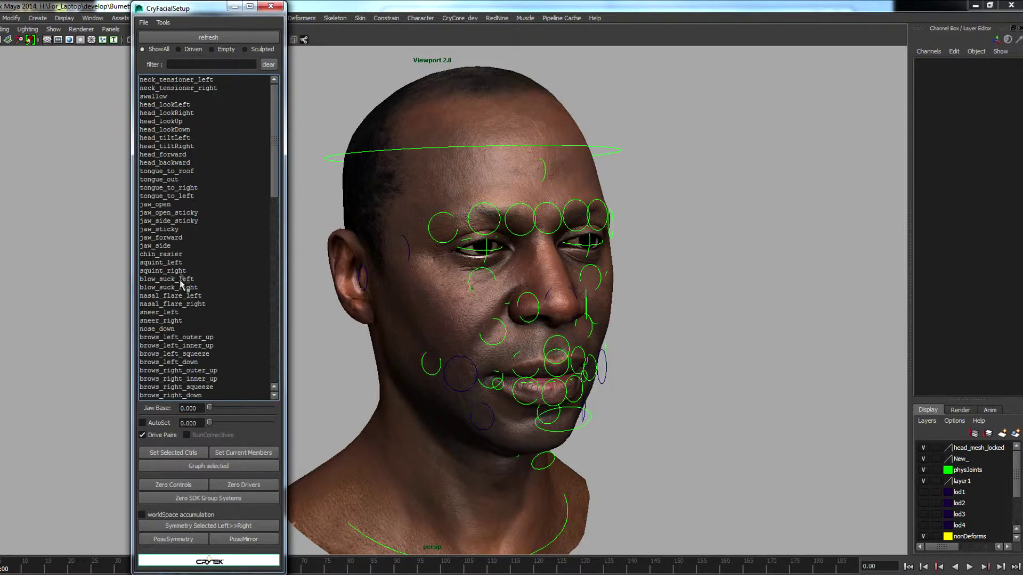
{"action": "left_click_drag", "start_coordinate": [177, 111], "coordinate": [184, 246]}
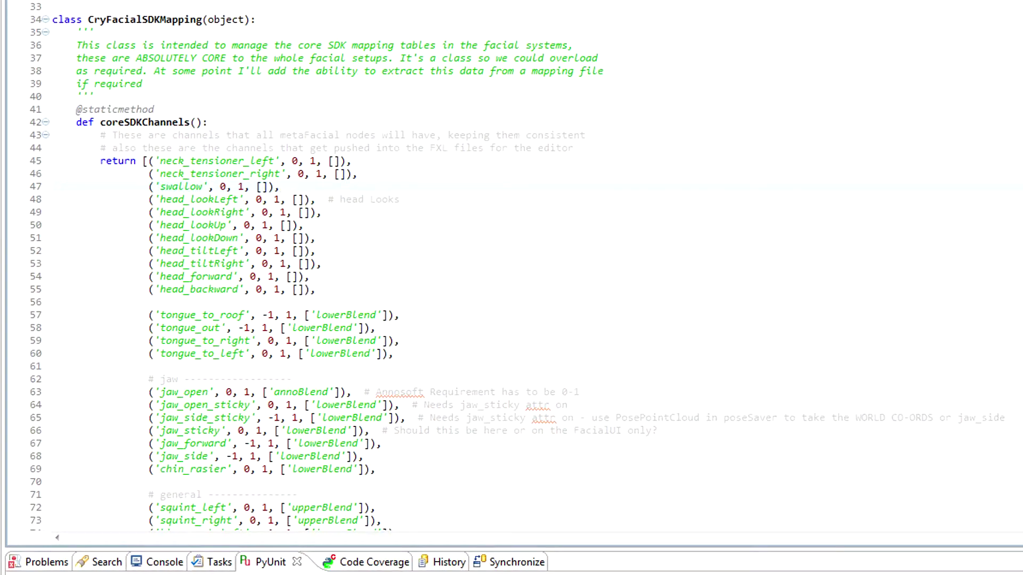
Step: Switch to the Eclipse PyDev editor and examine the coreSDKChannels list in the CryFacialSDKMapping class
{"action": "double_click", "coordinate": [203, 161]}
{"action": "left_click", "coordinate": [102, 32]}
{"action": "double_click", "coordinate": [127, 19]}
{"action": "left_click", "coordinate": [149, 161]}
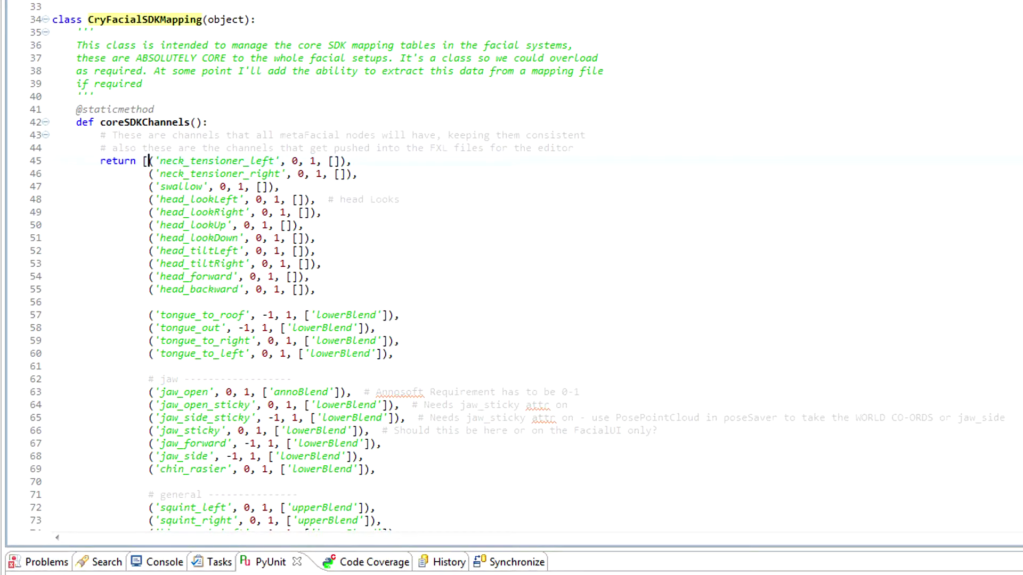
{"action": "left_click_drag", "start_coordinate": [136, 187], "coordinate": [54, 482]}
{"action": "left_click", "coordinate": [377, 329]}
{"action": "left_click_drag", "start_coordinate": [130, 187], "coordinate": [292, 341]}
{"action": "left_click", "coordinate": [310, 276]}
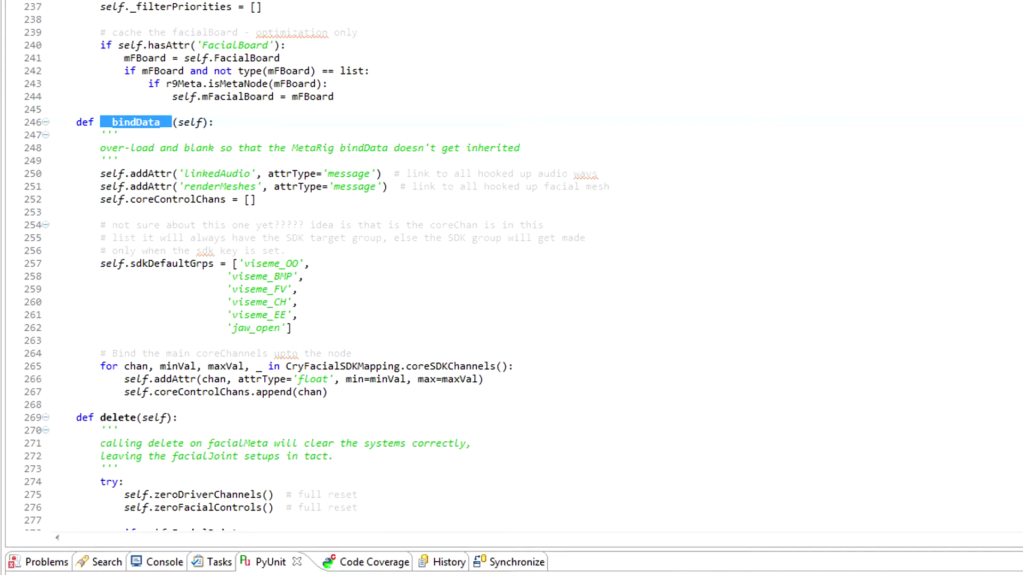
Step: Examine the CryMetaFacialRig class, its MetaRig base class, and the __init__ and __bindData__ methods
{"action": "left_click", "coordinate": [136, 122]}
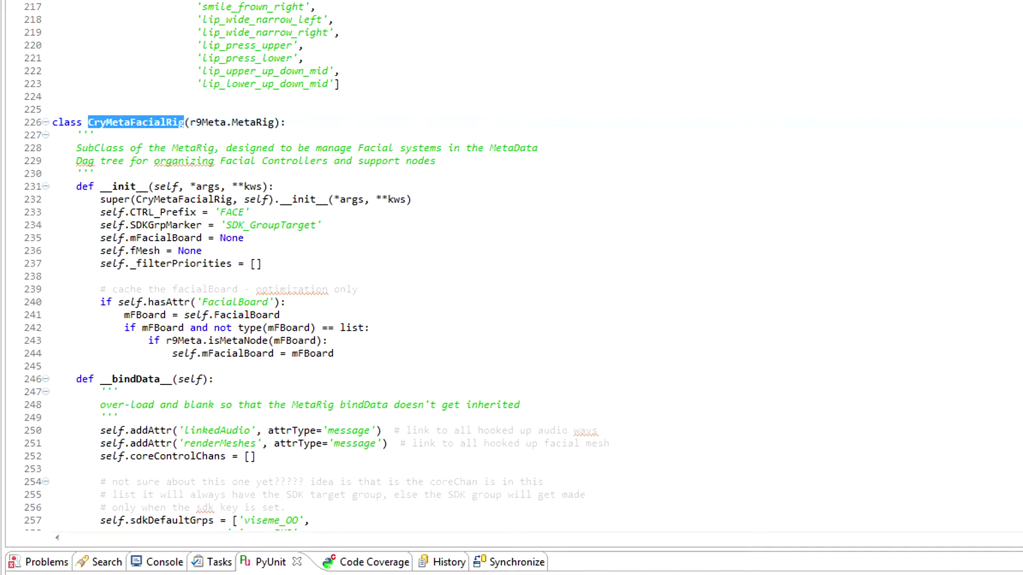
{"action": "double_click", "coordinate": [253, 122]}
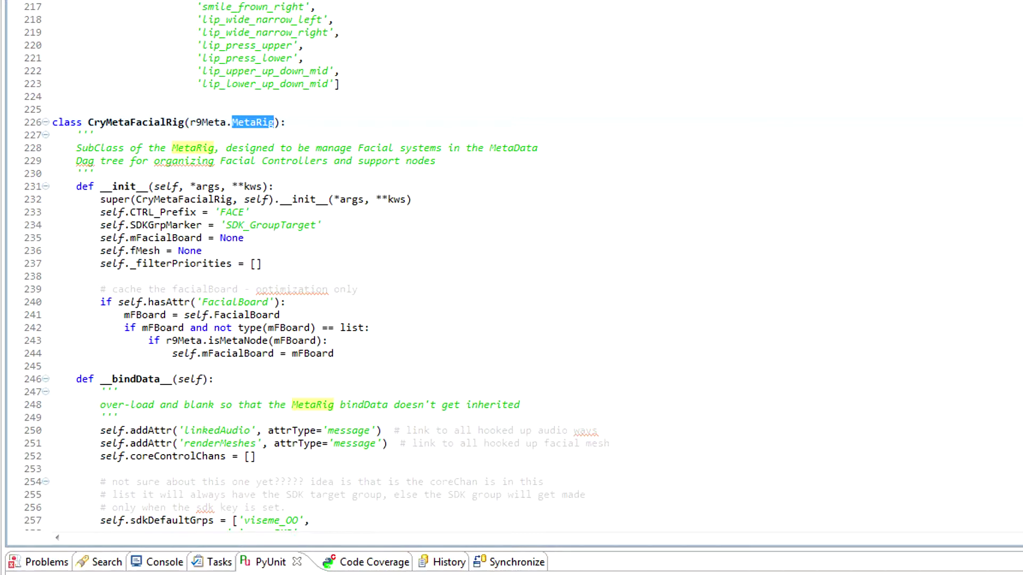
{"action": "scroll", "coordinate": [315, 265], "scroll_direction": "down", "scroll_amount": 1}
{"action": "double_click", "coordinate": [126, 340]}
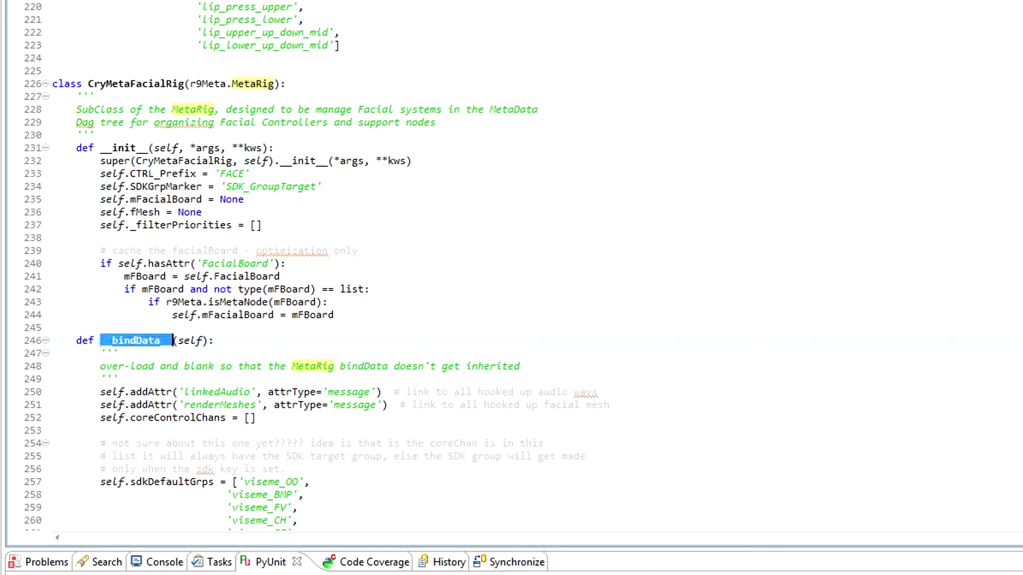
{"action": "scroll", "coordinate": [125, 341], "scroll_direction": "down", "scroll_amount": 3}
{"action": "left_click", "coordinate": [131, 225]}
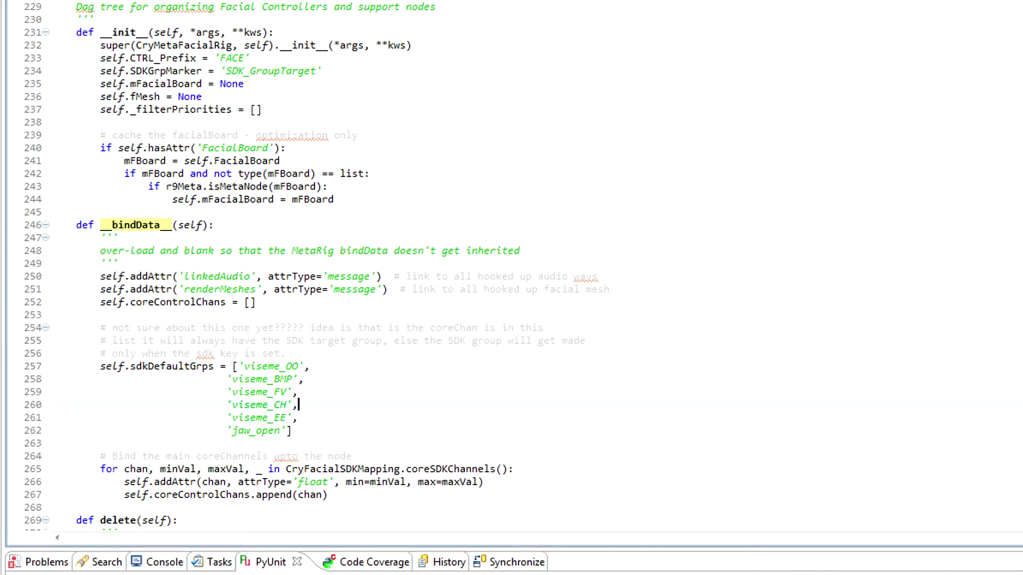
{"action": "key", "text": "ctrl+shift+Up"}
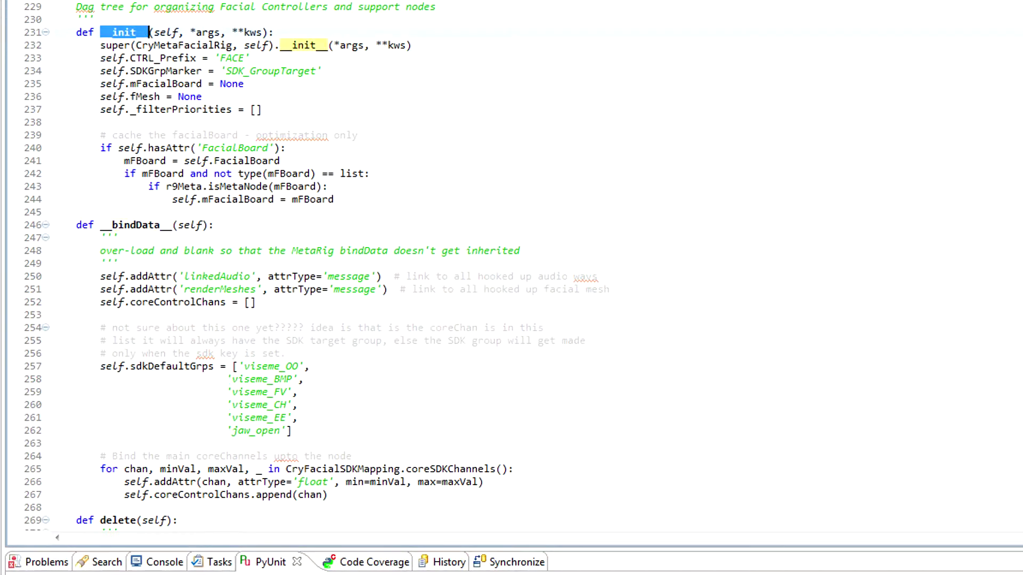
{"action": "key", "text": "ctrl+shift+Down"}
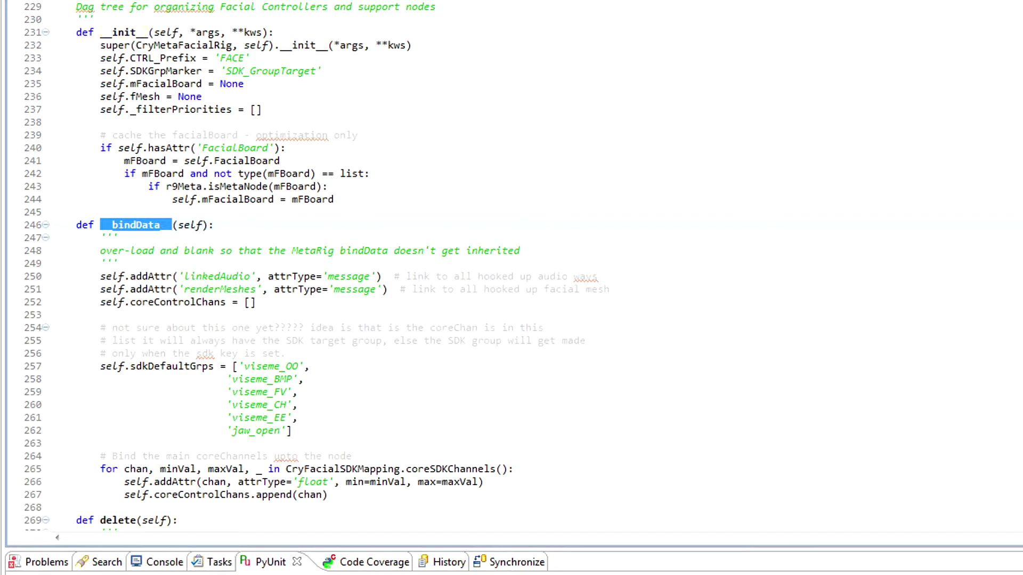
Step: Examine the __bindData__ loop's self.addAttr line with its chan argument, float attribute type and min and max values
{"action": "left_click", "coordinate": [328, 495]}
{"action": "key", "text": "ctrl+shift+Up"}
{"action": "left_click_drag", "start_coordinate": [124, 482], "coordinate": [485, 483]}
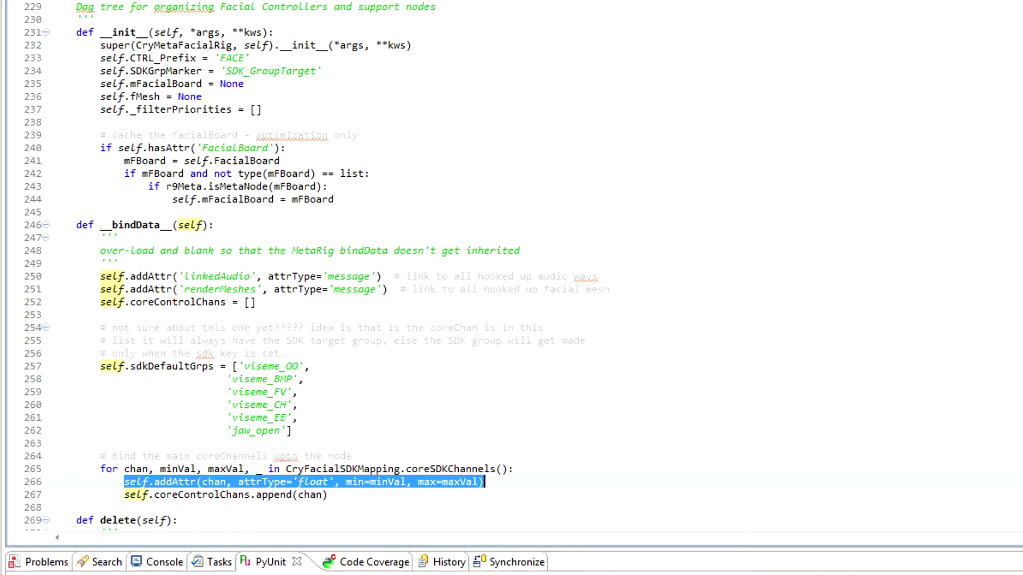
{"action": "left_click", "coordinate": [100, 212]}
{"action": "left_click", "coordinate": [485, 482]}
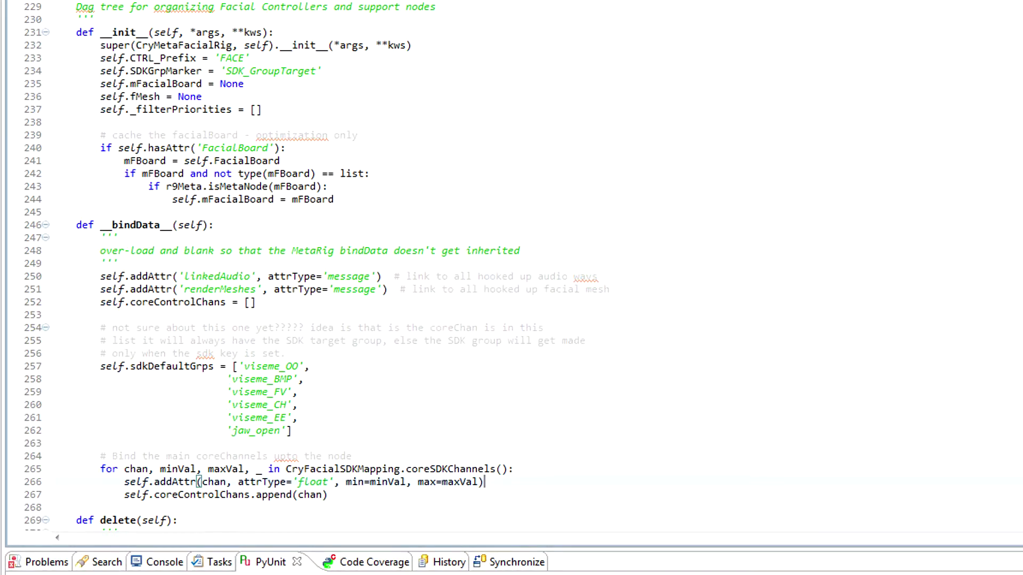
{"action": "left_click_drag", "start_coordinate": [125, 482], "coordinate": [484, 482]}
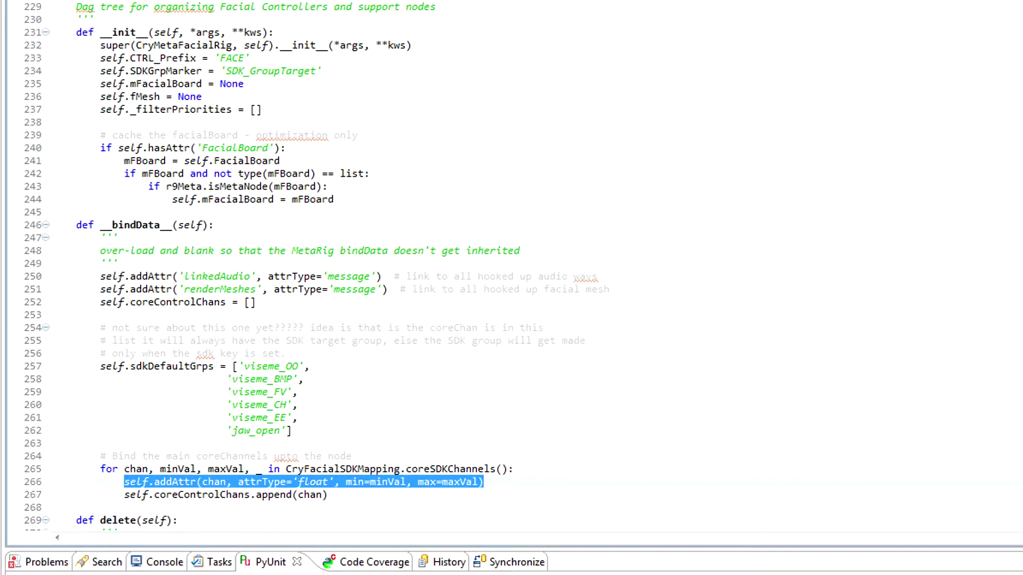
{"action": "double_click", "coordinate": [176, 481]}
{"action": "double_click", "coordinate": [214, 482]}
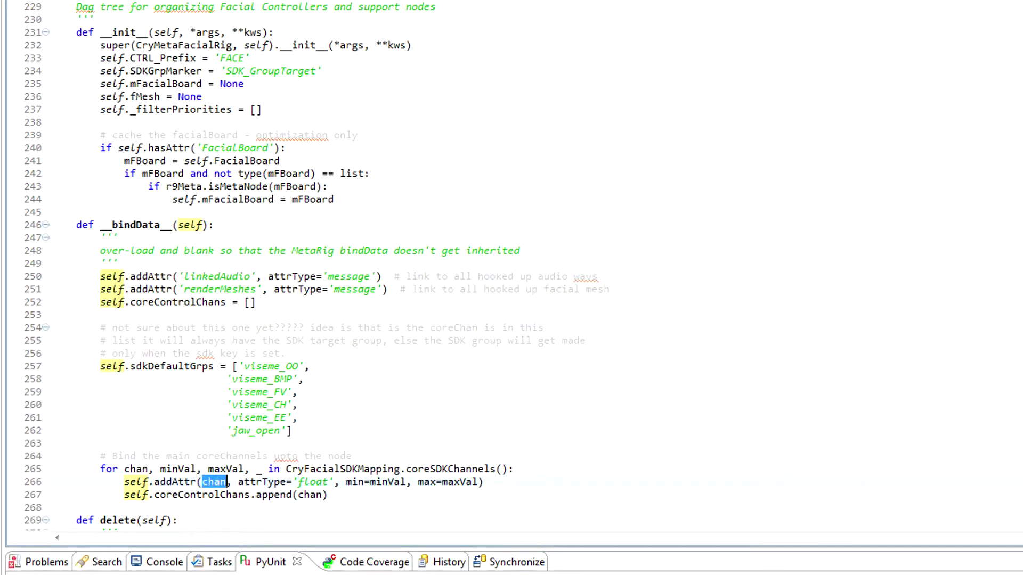
{"action": "double_click", "coordinate": [382, 482]}
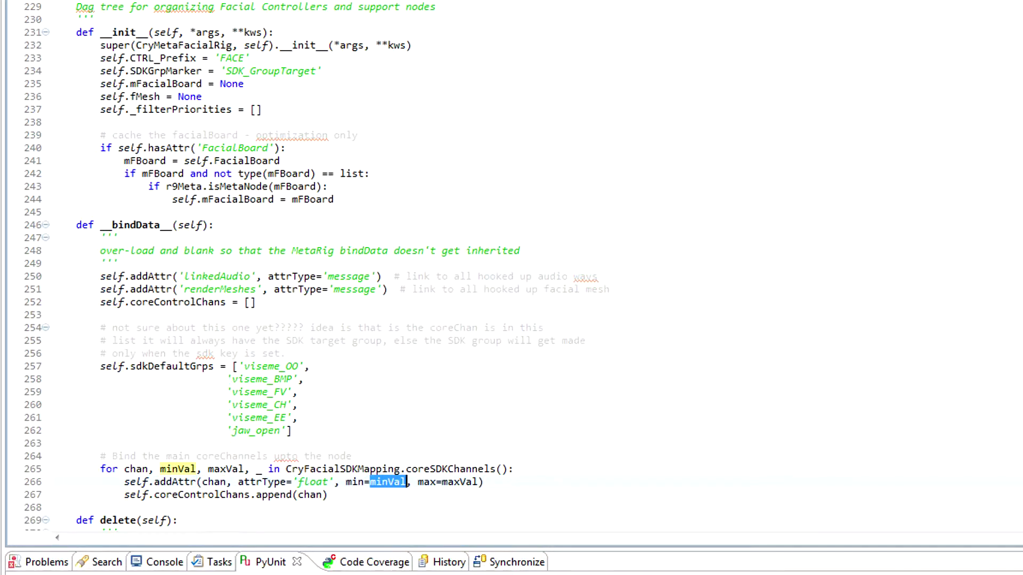
{"action": "left_click_drag", "start_coordinate": [202, 482], "coordinate": [226, 483]}
{"action": "left_click_drag", "start_coordinate": [346, 482], "coordinate": [485, 482]}
{"action": "left_click", "coordinate": [484, 482]}
{"action": "left_click_drag", "start_coordinate": [124, 482], "coordinate": [484, 481]}
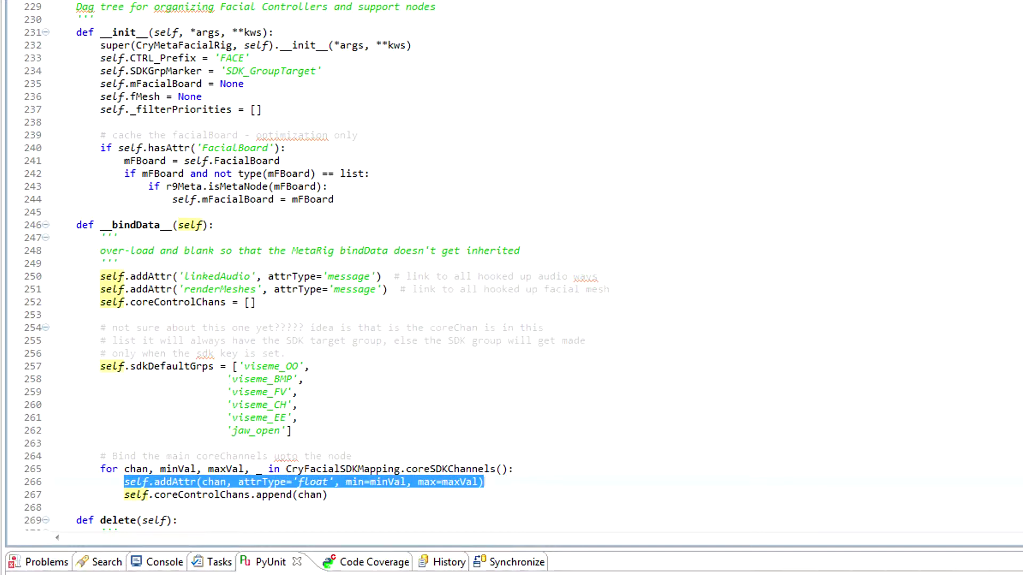
Step: Jump from the coreSDKChannels call in the __bindData__ loop to its definition
{"action": "double_click", "coordinate": [443, 469]}
{"action": "left_click_drag", "start_coordinate": [484, 482], "coordinate": [124, 482]}
{"action": "left_click", "coordinate": [450, 469], "text": "ctrl"}
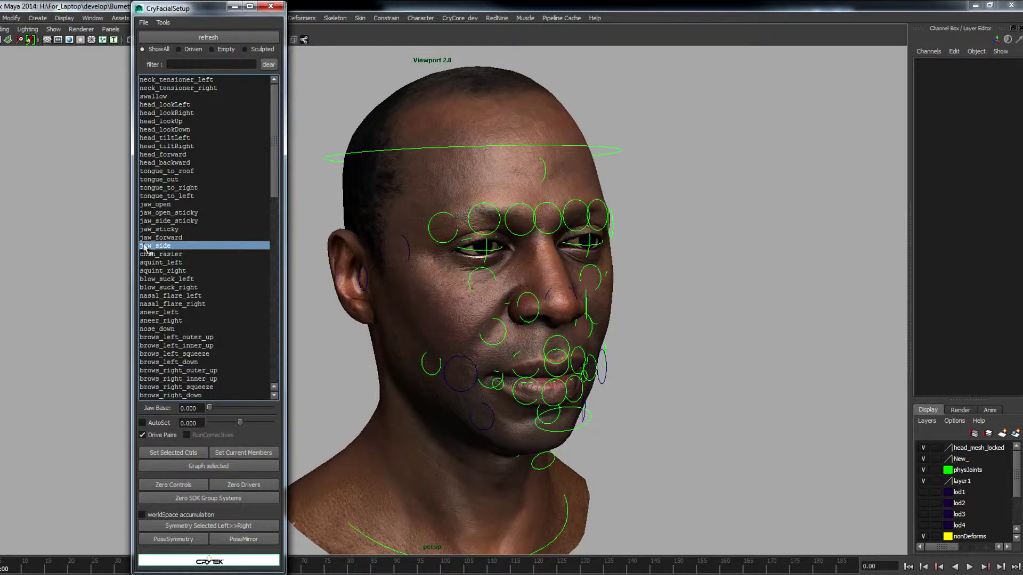
Step: Switch back to Maya and inspect the jaw_forward and jaw_open drivers in the CryFacialSetup list
{"action": "left_click", "coordinate": [167, 237]}
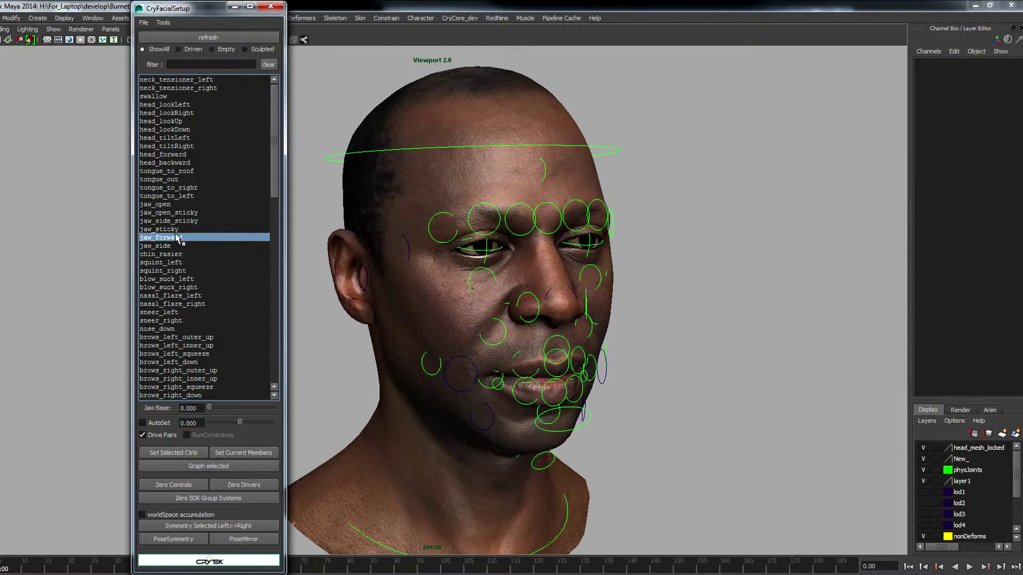
{"action": "left_click", "coordinate": [162, 205]}
{"action": "mouse_move", "coordinate": [209, 424]}
{"action": "left_mouse_down"}
{"action": "mouse_move", "coordinate": [328, 427]}
{"action": "mouse_move", "coordinate": [209, 424]}
{"action": "left_mouse_up"}
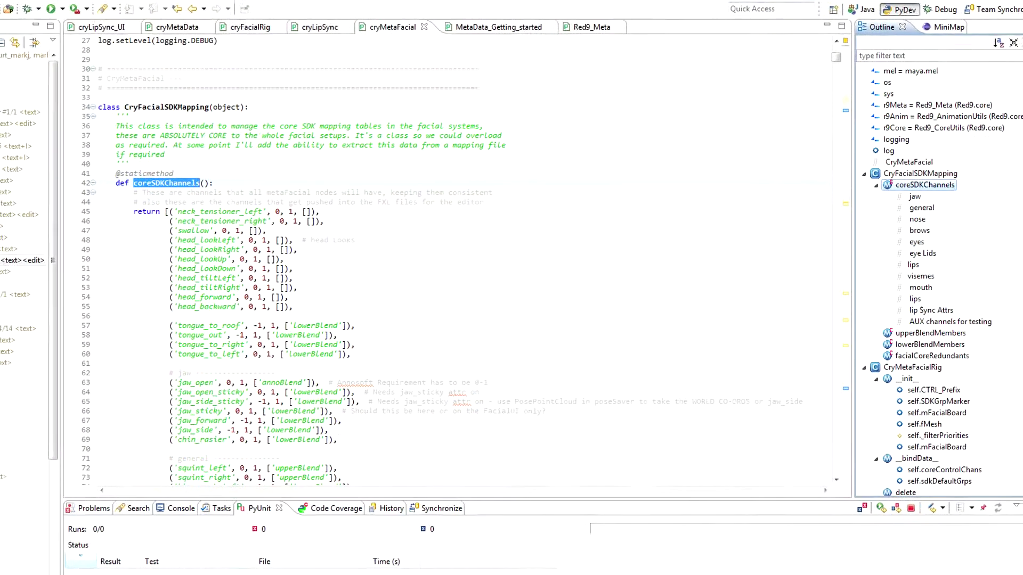
Step: In Eclipse, set the jaw_open channel's maximum to 0.7 in coreSDKChannels and save cryMetaFacial
{"action": "scroll", "coordinate": [941, 290], "scroll_direction": "down", "scroll_amount": 5}
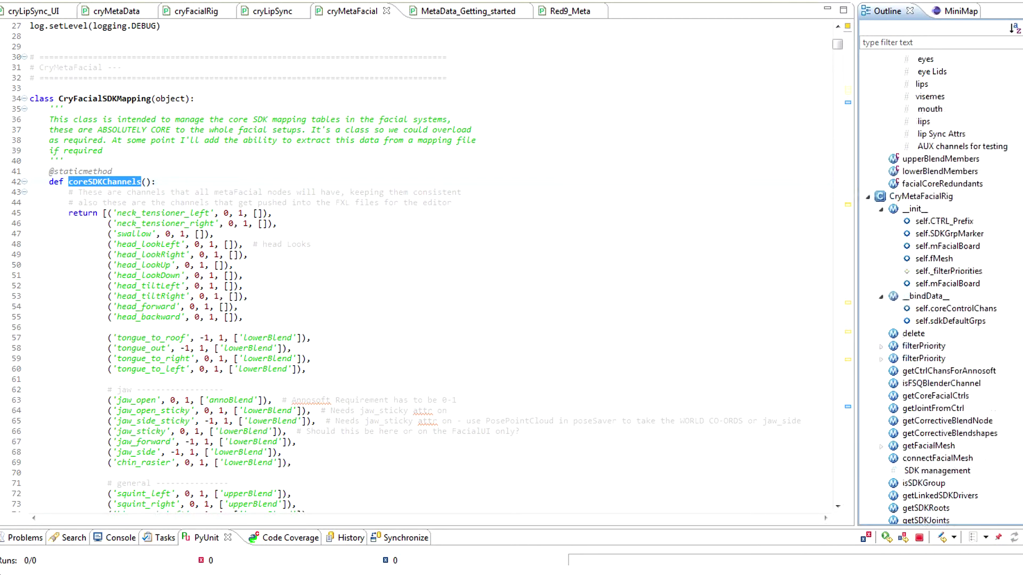
{"action": "scroll", "coordinate": [940, 290], "scroll_direction": "up", "scroll_amount": 4}
{"action": "left_click", "coordinate": [187, 400]}
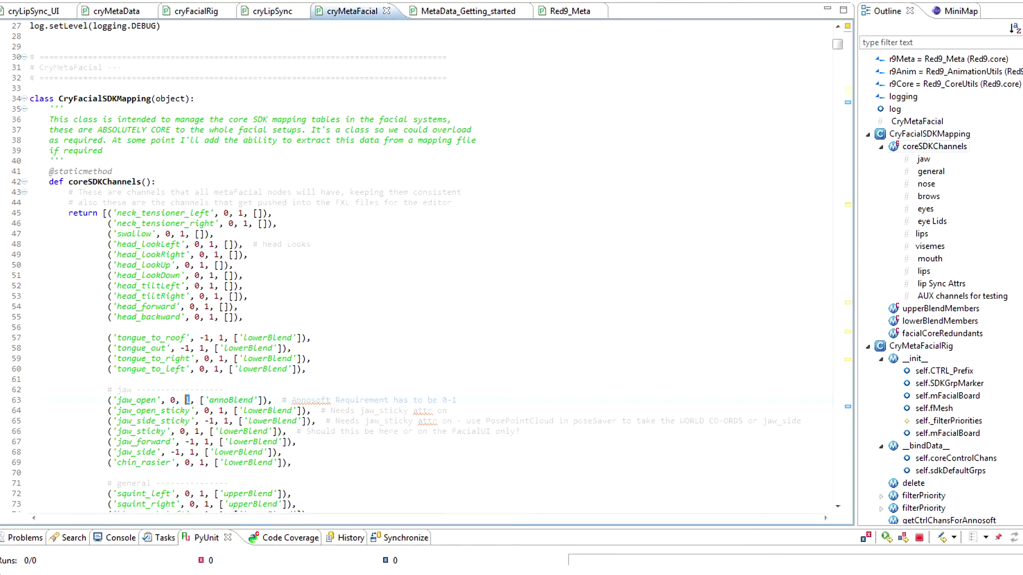
{"action": "type", "text": "0.7"}
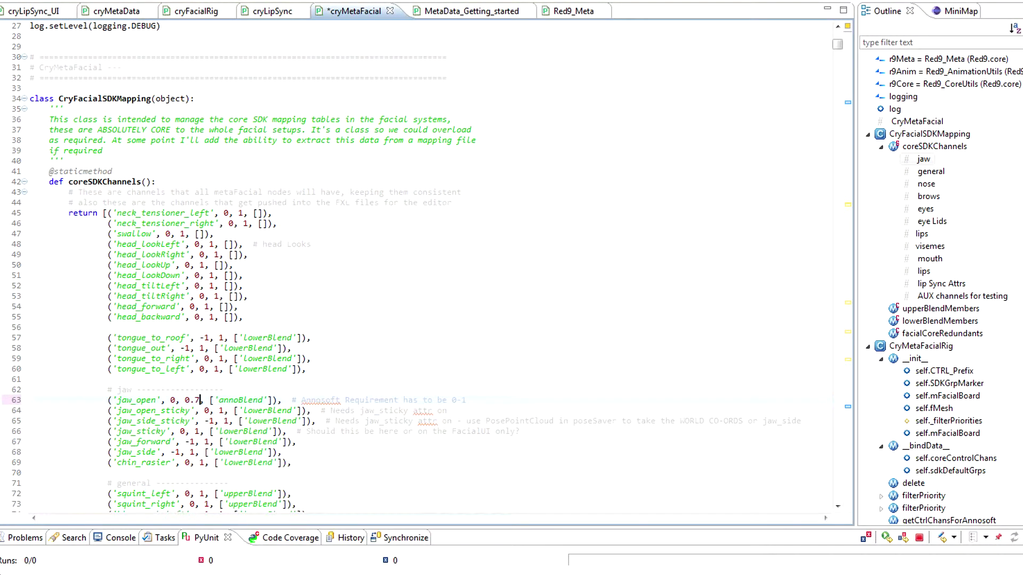
{"action": "key", "text": "ctrl+s"}
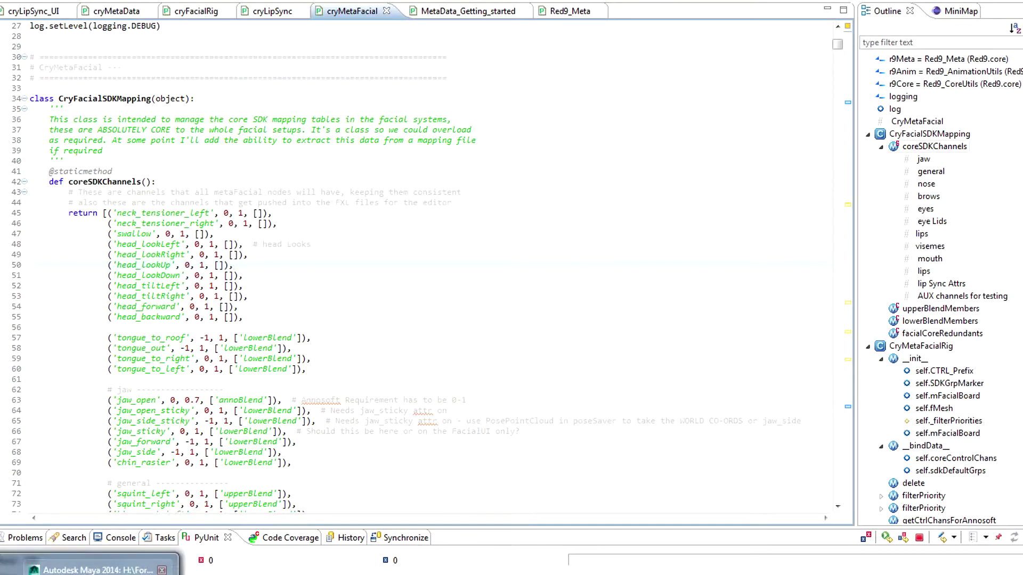
Step: Switch to Maya, rebuild CryCore to reload the code, and test the range of the jaw_open driver
{"action": "key", "text": "alt+Tab"}
{"action": "left_click", "coordinate": [460, 18]}
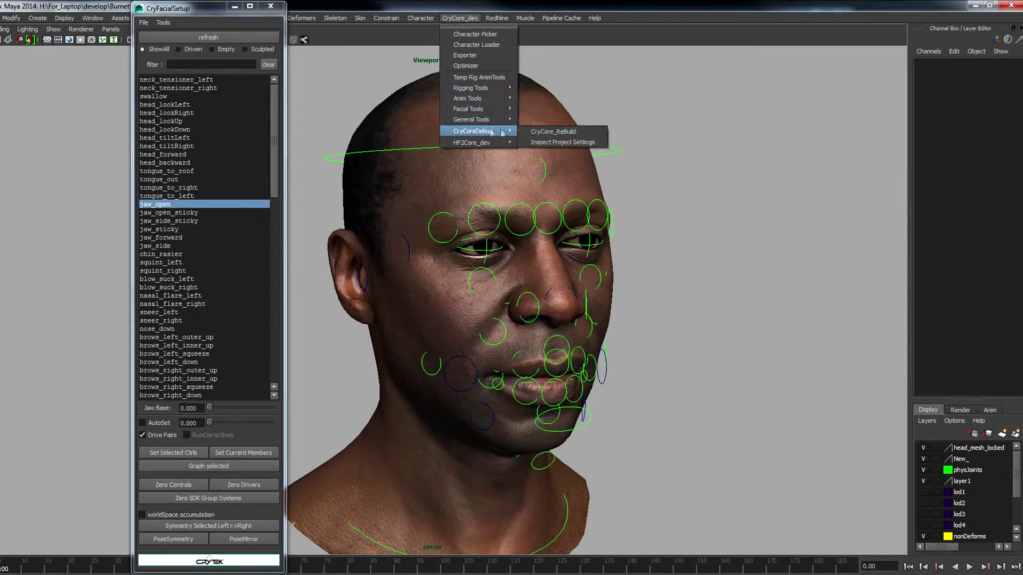
{"action": "left_click", "coordinate": [552, 139]}
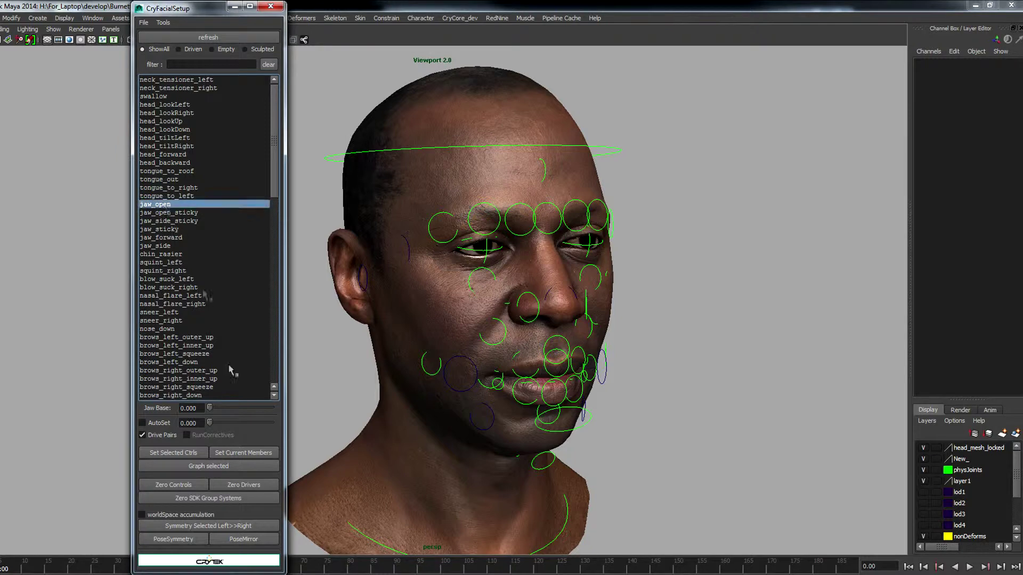
{"action": "mouse_move", "coordinate": [211, 430]}
{"action": "left_mouse_down"}
{"action": "mouse_move", "coordinate": [393, 426]}
{"action": "mouse_move", "coordinate": [209, 446]}
{"action": "left_mouse_up"}
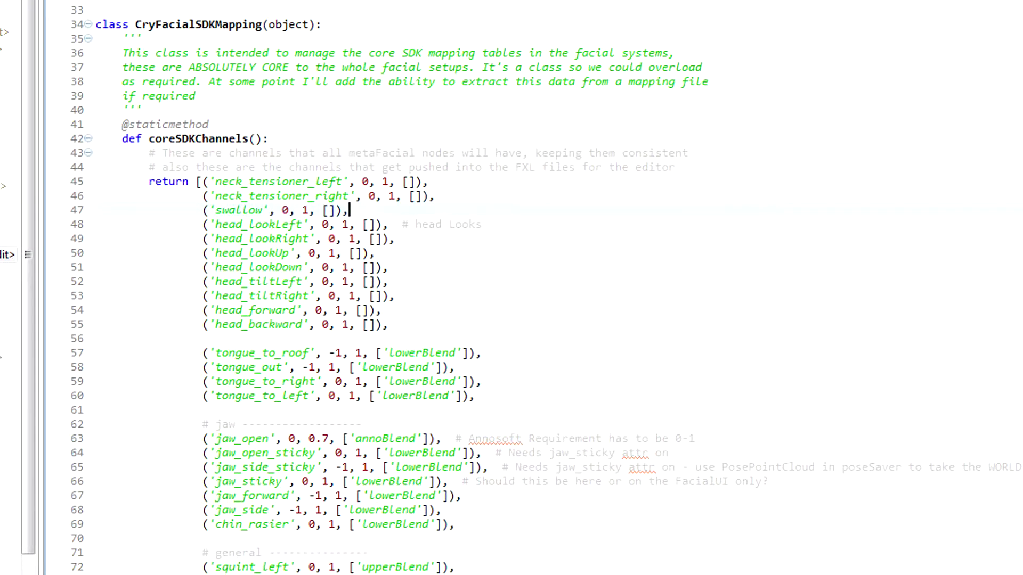
Step: In Eclipse, add the channel ('hello_develop',0.1,1.2,[]) on its own line below swallow in coreSDKChannels
{"action": "key", "text": "Return"}
{"action": "type", "text": "()"}
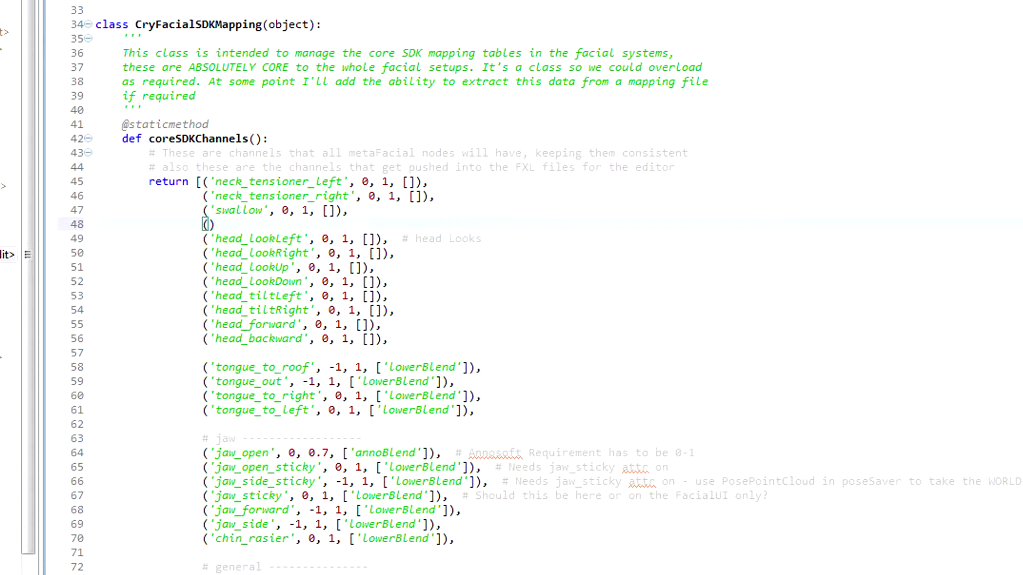
{"action": "type", "text": ","}
{"action": "key", "text": "Left"}
{"action": "key", "text": "Left"}
{"action": "type", "text": "'hello_develop"}
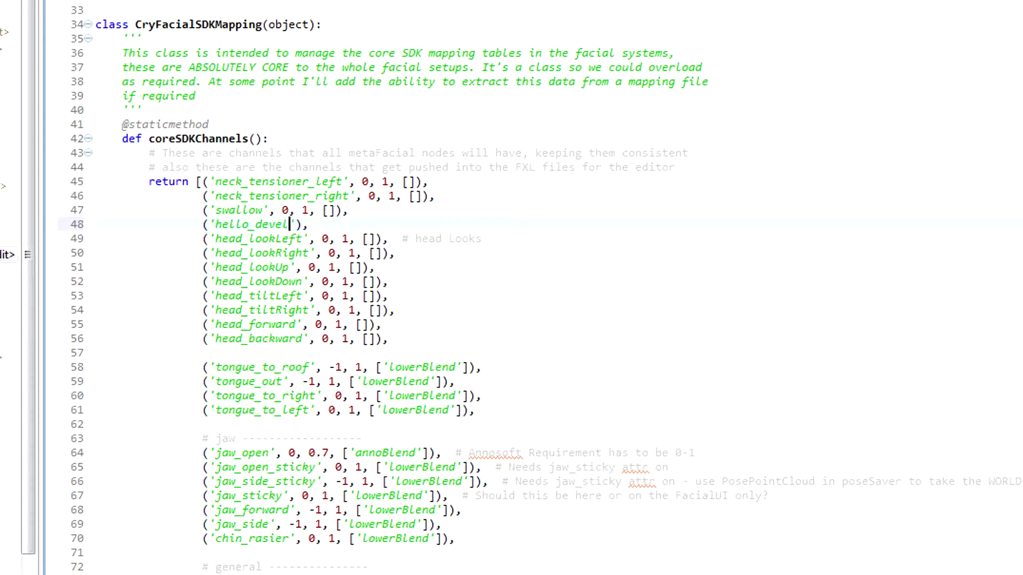
{"action": "type", "text": "',0.1,1.2,[]"}
{"action": "key", "text": "End"}
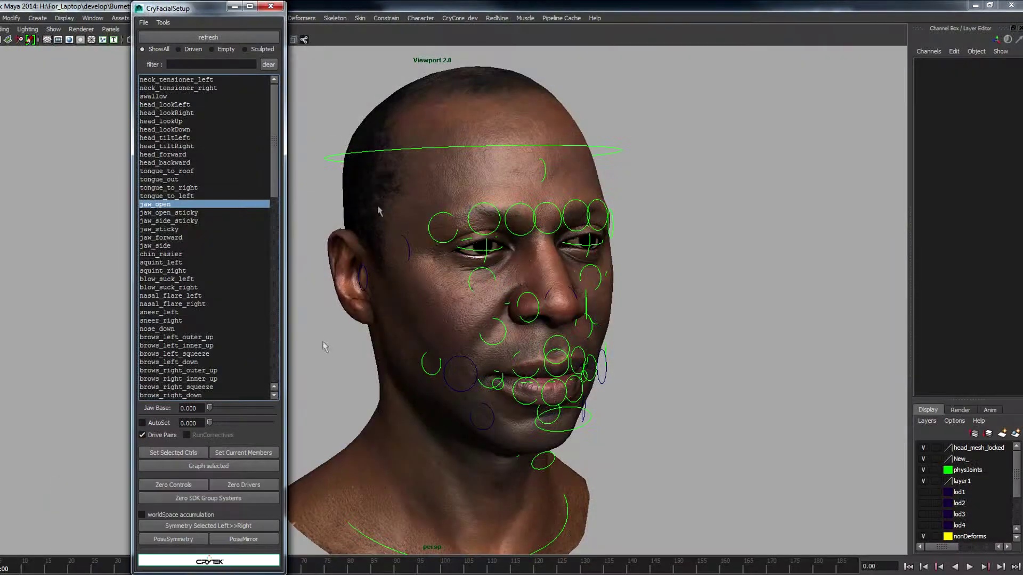
Step: In Maya, rebuild CryCore again, select the hello_develop driver, and test its value range
{"action": "left_click", "coordinate": [462, 19]}
{"action": "mouse_move", "coordinate": [488, 137]}
{"action": "left_click", "coordinate": [553, 132]}
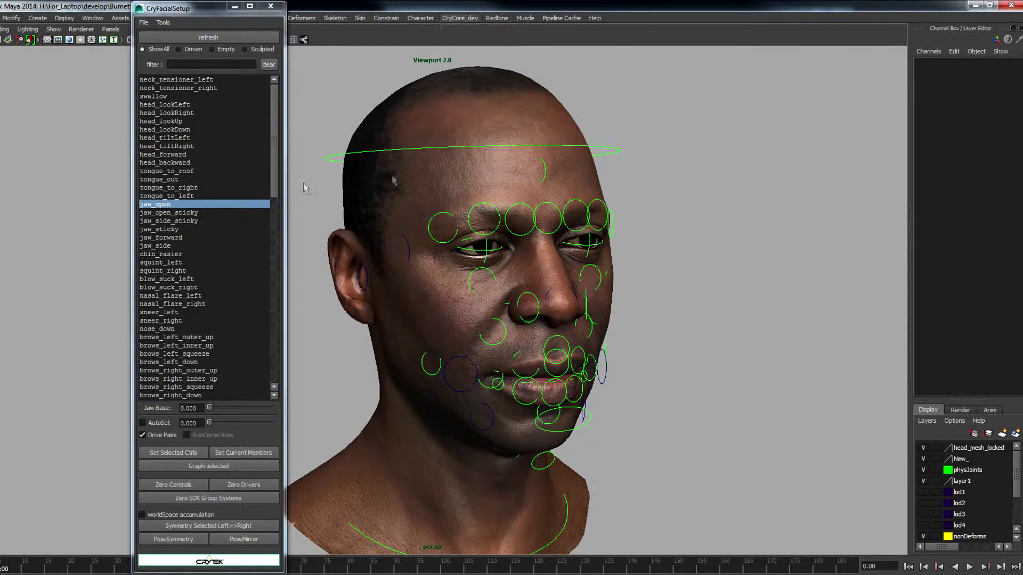
{"action": "left_click", "coordinate": [175, 106]}
{"action": "left_click", "coordinate": [208, 421]}
{"action": "left_click_drag", "start_coordinate": [206, 424], "coordinate": [317, 425]}
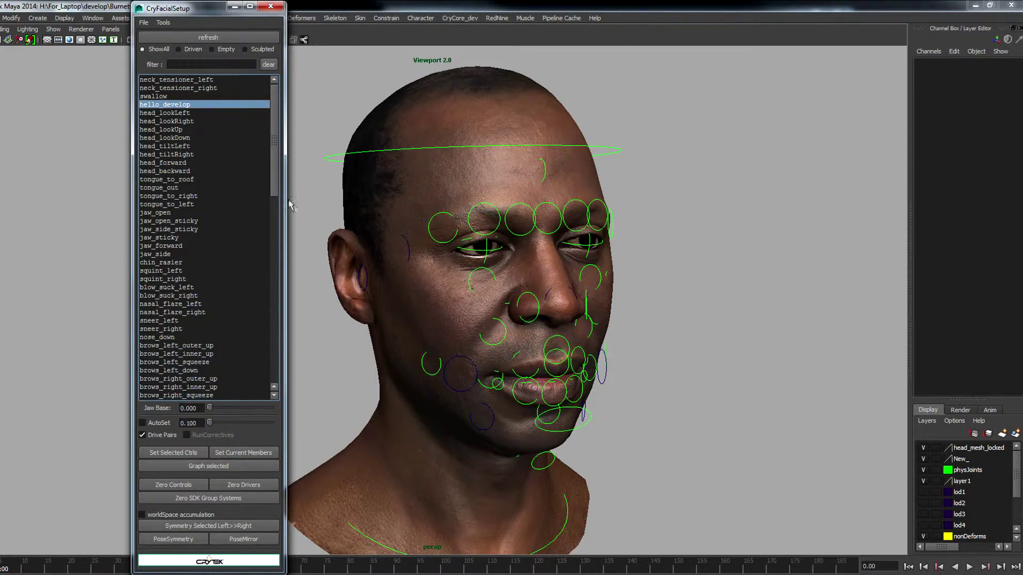
Step: With hello_develop at 1.200, raise the two outer brow controls above the character's right eye and set them as driven controls
{"action": "left_click_drag", "start_coordinate": [442, 225], "coordinate": [479, 216]}
{"action": "left_click", "coordinate": [698, 221]}
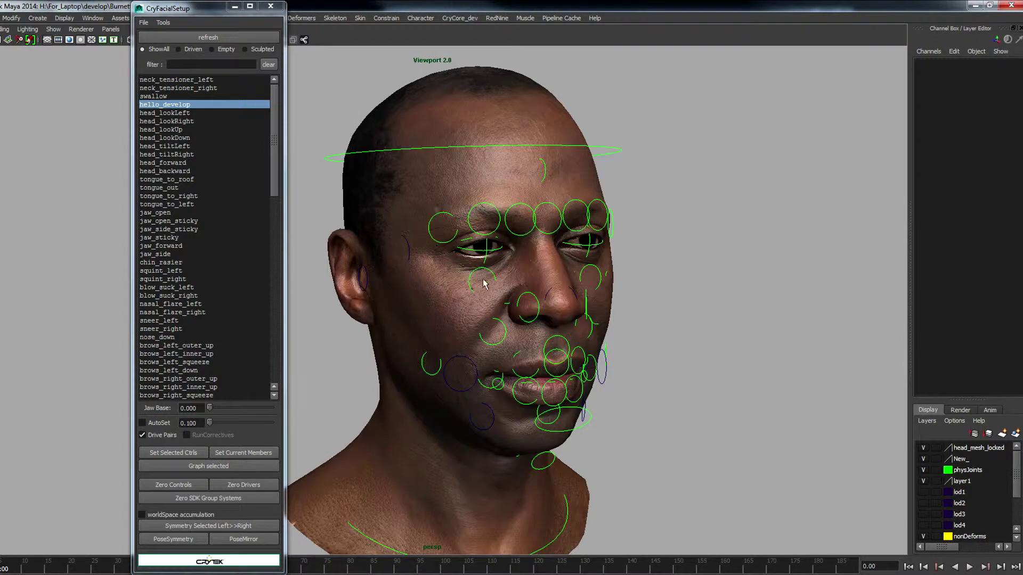
{"action": "left_click", "coordinate": [435, 243]}
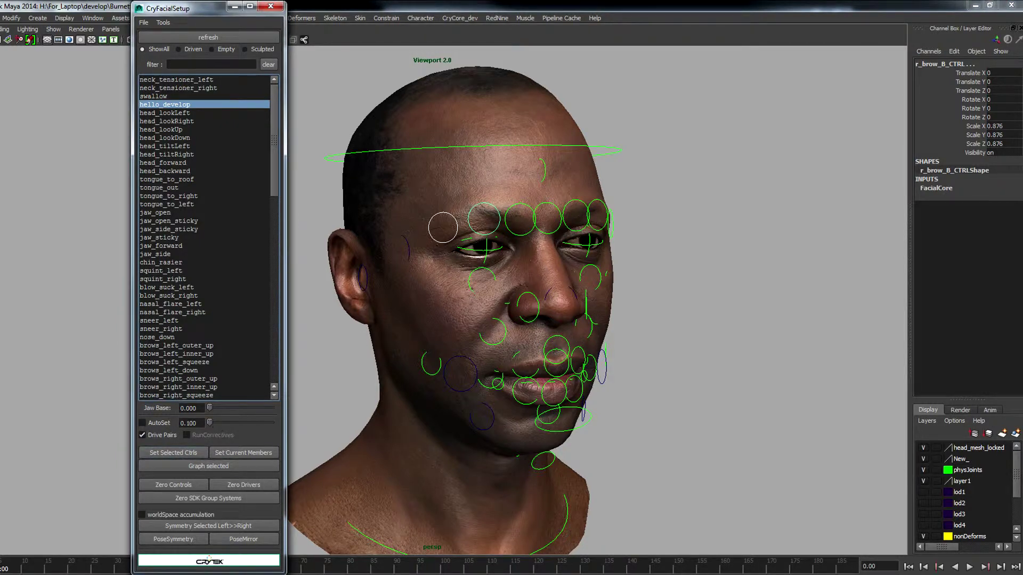
{"action": "left_click_drag", "start_coordinate": [209, 423], "coordinate": [296, 425]}
{"action": "left_click", "coordinate": [483, 219]}
{"action": "left_click_drag", "start_coordinate": [484, 216], "coordinate": [478, 184]}
{"action": "left_click", "coordinate": [181, 453]}
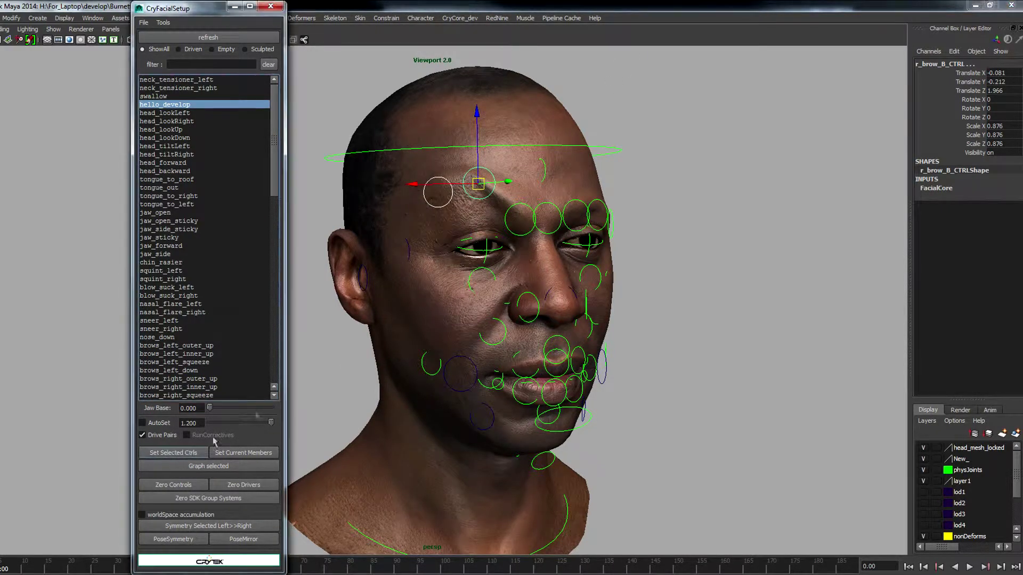
Step: Deselect the brow controls, scrub hello_develop back to 0.100, and look through its SDK and corrective shape options
{"action": "left_click", "coordinate": [335, 399]}
{"action": "left_click_drag", "start_coordinate": [272, 422], "coordinate": [212, 421]}
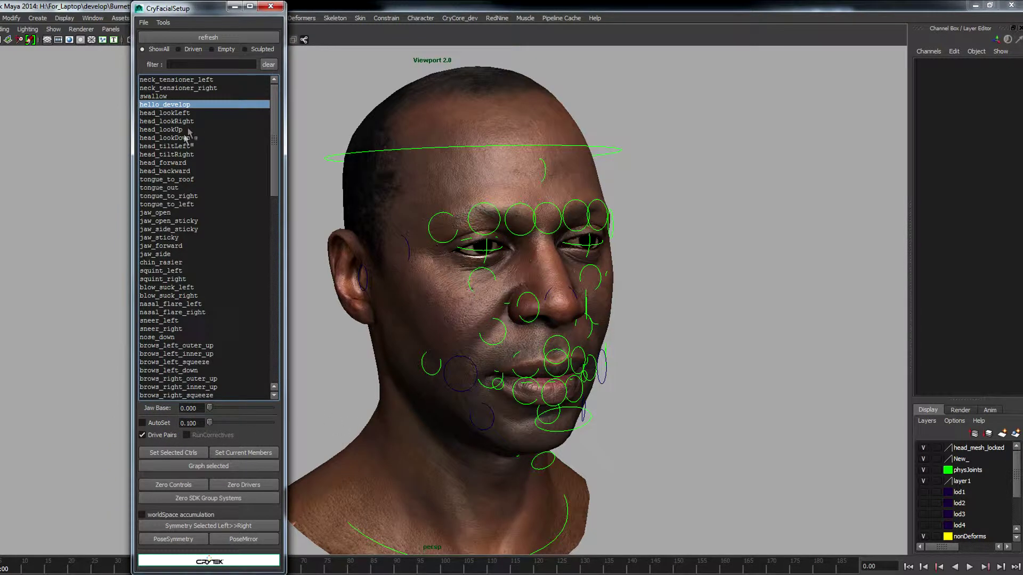
{"action": "right_click", "coordinate": [187, 107]}
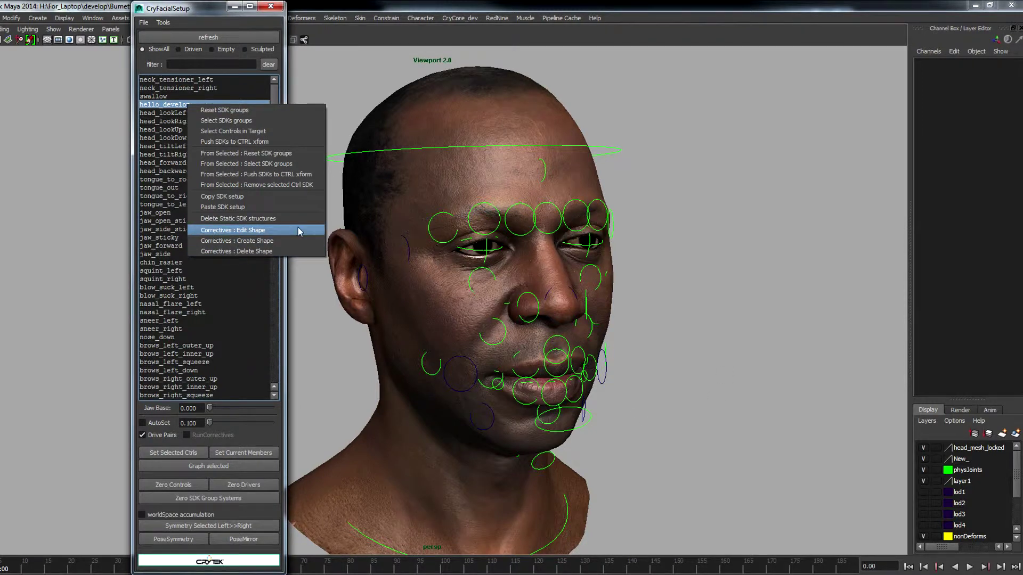
{"action": "left_click", "coordinate": [373, 93]}
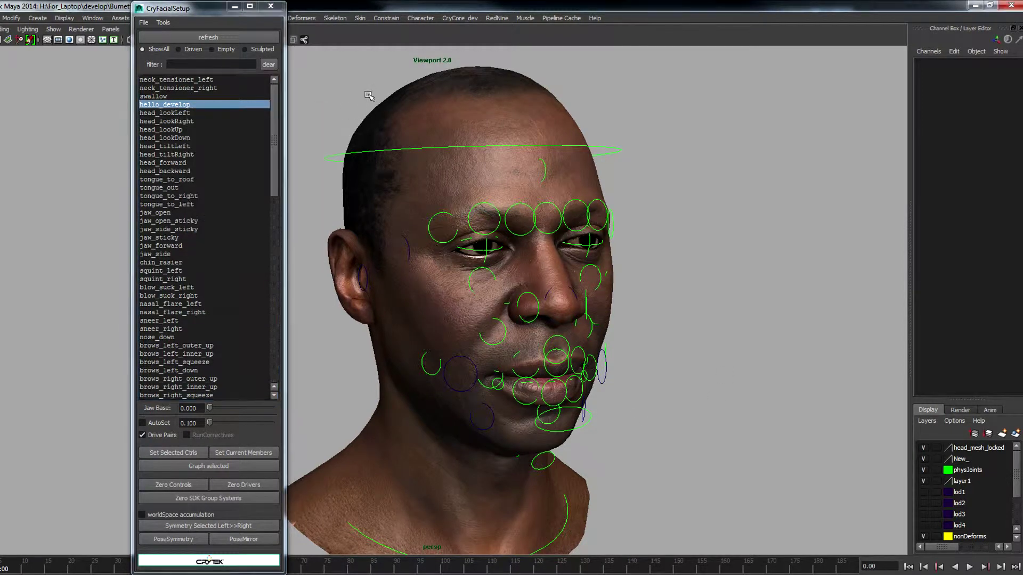
Step: Switch to Eclipse and go to the __bindData__ method of CryMetaFacialRig
{"action": "left_click", "coordinate": [327, 574]}
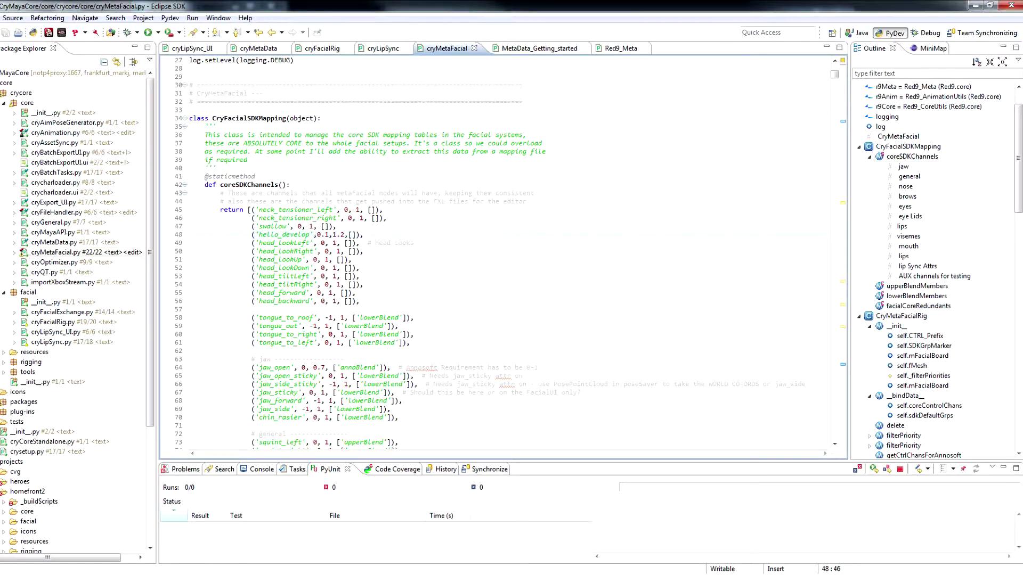
{"action": "left_click", "coordinate": [906, 397]}
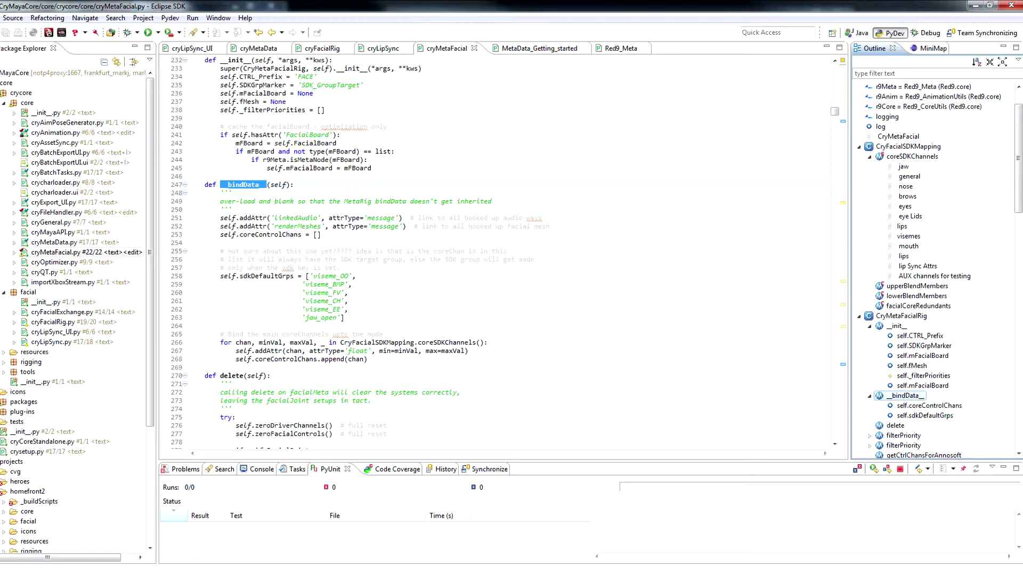
Step: Switch back to Maya and import and connect FaceBoard_v3 to the facial rig
{"action": "left_click", "coordinate": [184, 574]}
{"action": "left_click", "coordinate": [244, 531]}
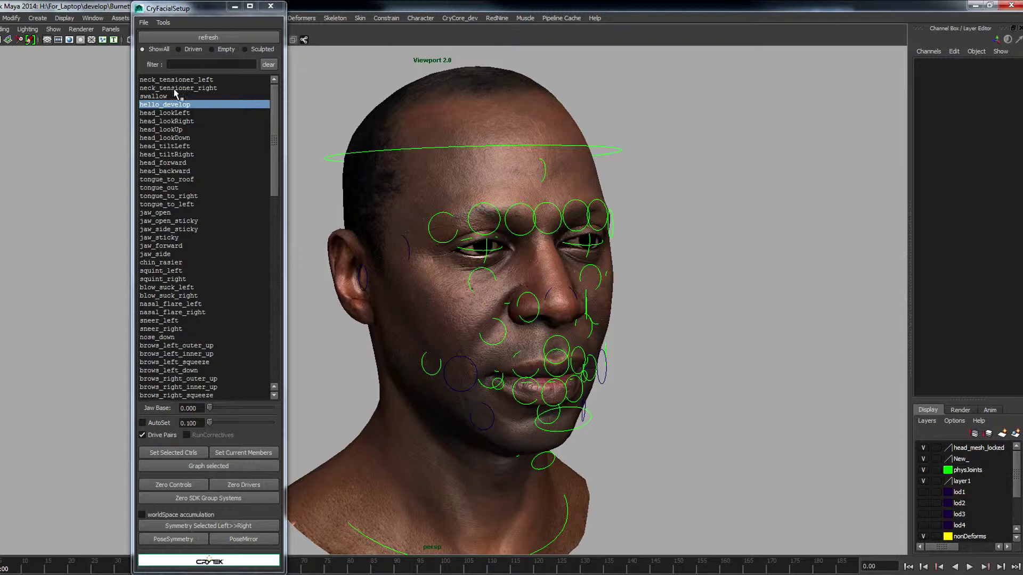
{"action": "left_click", "coordinate": [144, 25]}
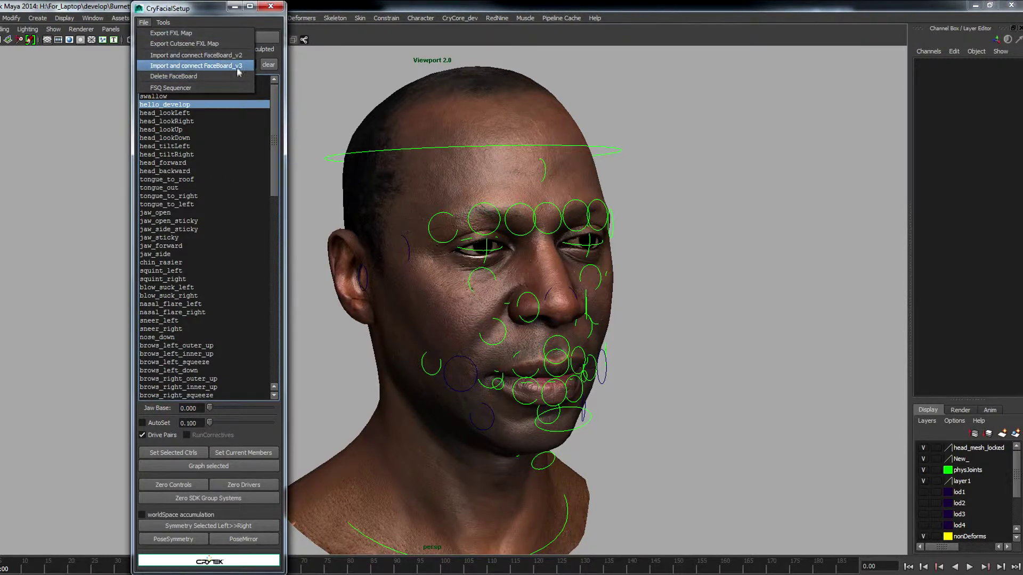
{"action": "left_click", "coordinate": [213, 67]}
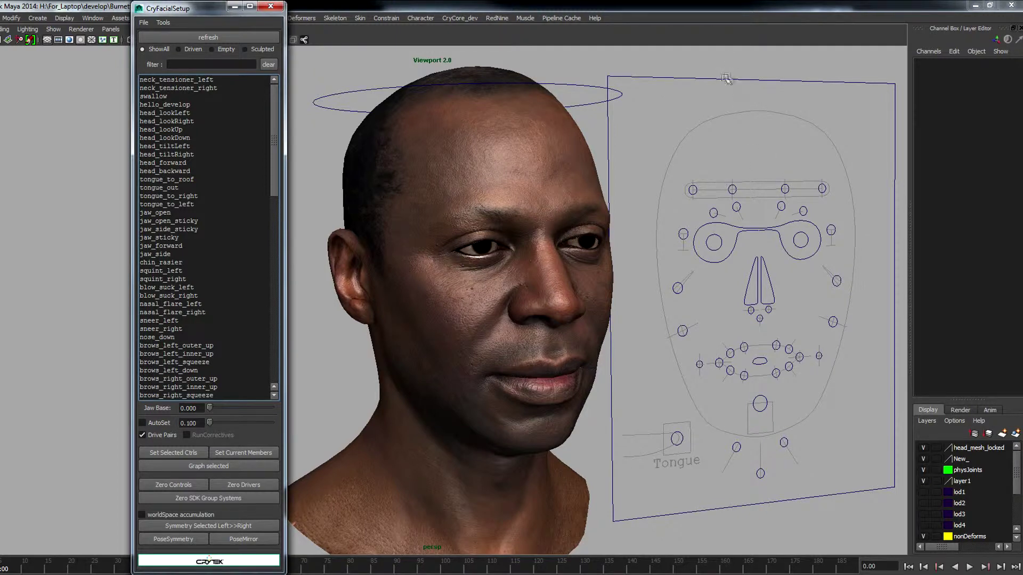
Step: Open the Red9 MetaNodeUI to list the scene's meta nodes
{"action": "left_click", "coordinate": [497, 18]}
{"action": "left_click", "coordinate": [525, 86]}
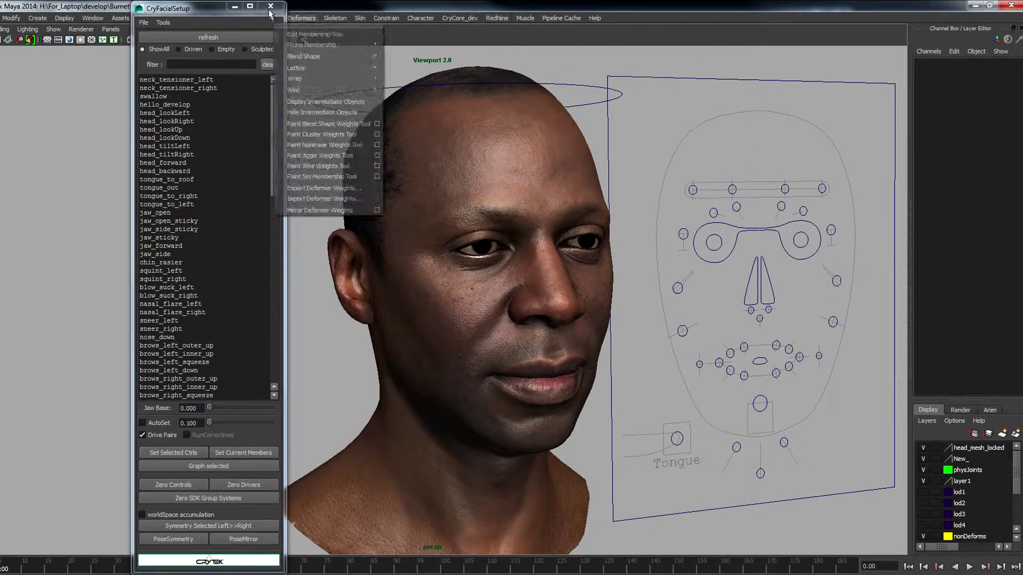
{"action": "left_click", "coordinate": [498, 19]}
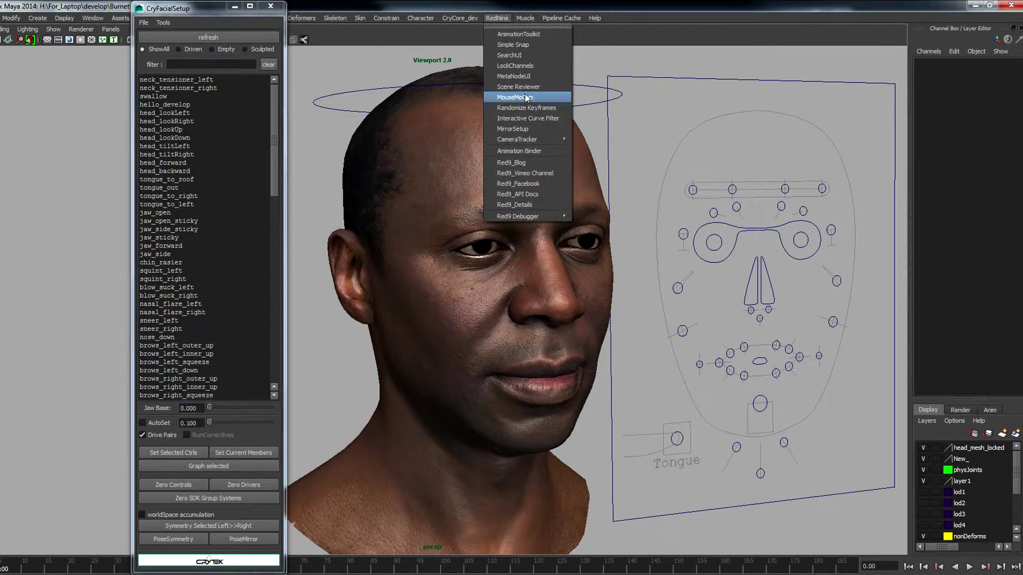
{"action": "left_click", "coordinate": [525, 81]}
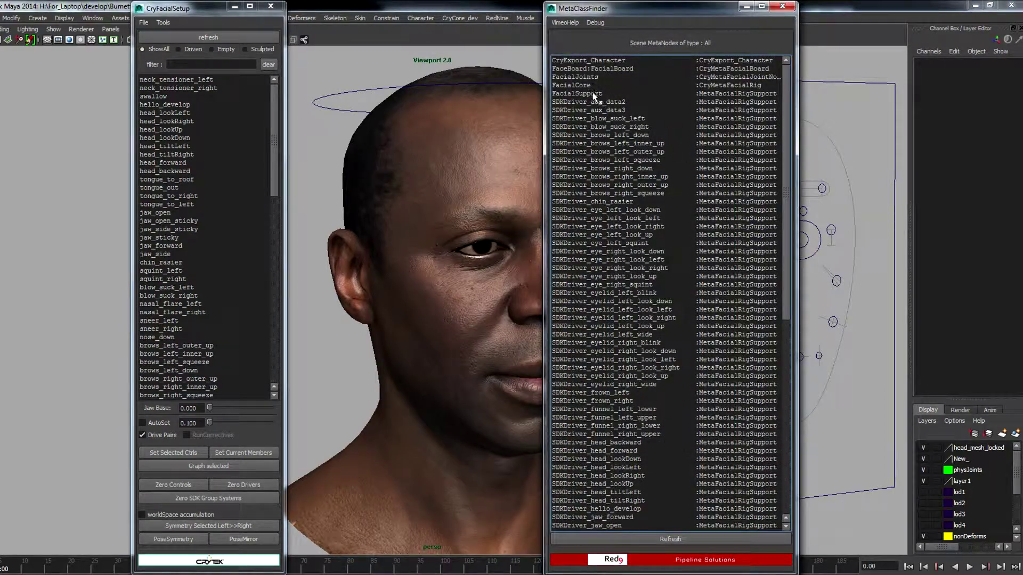
Step: Graph the network of the SDKDriver_chin_rasier meta node and expand its input connections in the Node Editor
{"action": "left_click", "coordinate": [608, 201]}
{"action": "right_click", "coordinate": [625, 203]}
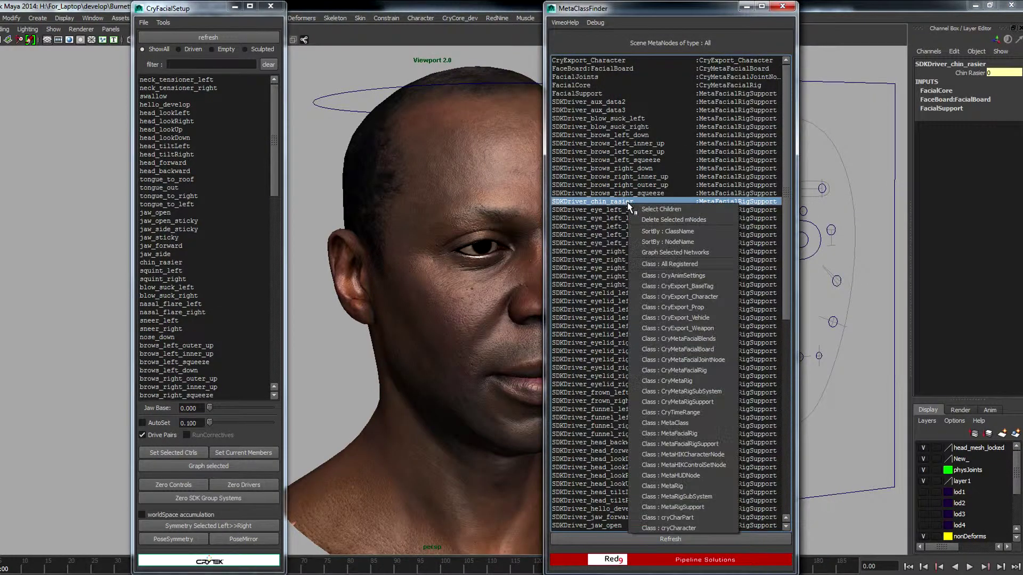
{"action": "left_click", "coordinate": [674, 252]}
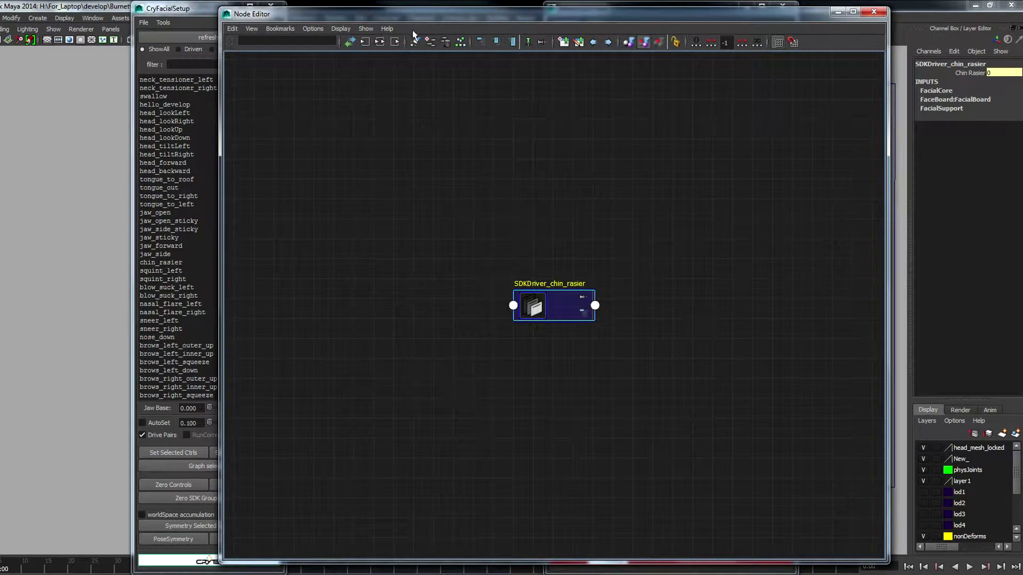
{"action": "left_click", "coordinate": [365, 42]}
Step: Spread out and trace the chain from FaceBoard:Jaw_Ctrl through FacialBoard and FacialCore to SDKDriver_chin_rasier, and close the Node Editor and MetaClassFinder
{"action": "left_click_drag", "start_coordinate": [343, 140], "coordinate": [339, 193]}
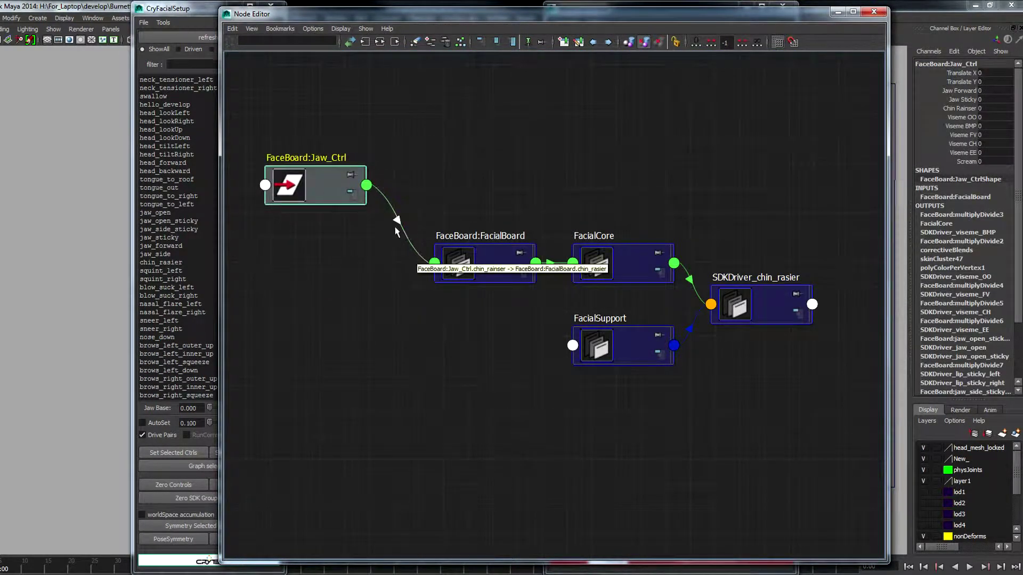
{"action": "left_click_drag", "start_coordinate": [495, 260], "coordinate": [451, 185]}
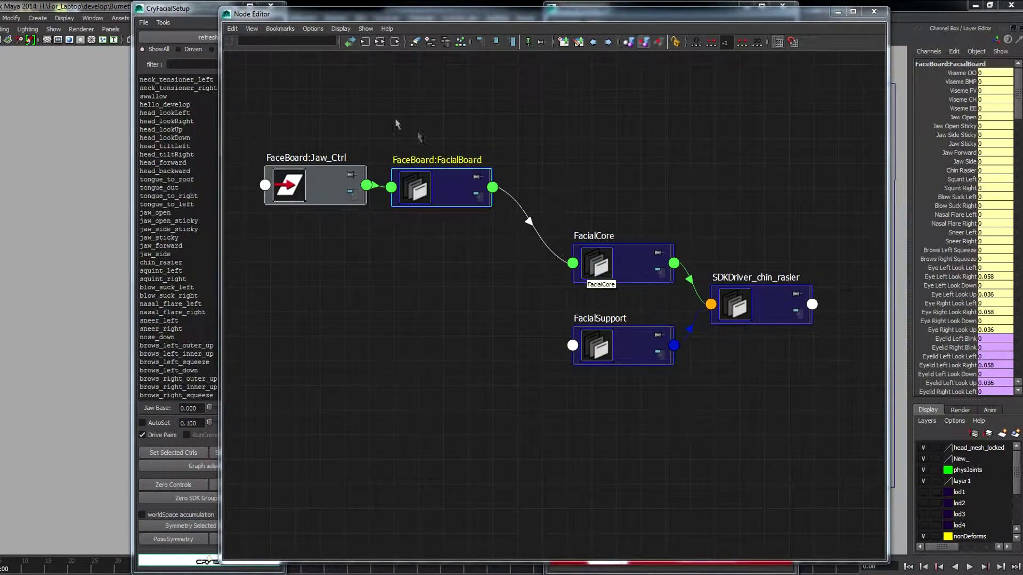
{"action": "left_click_drag", "start_coordinate": [256, 94], "coordinate": [470, 233]}
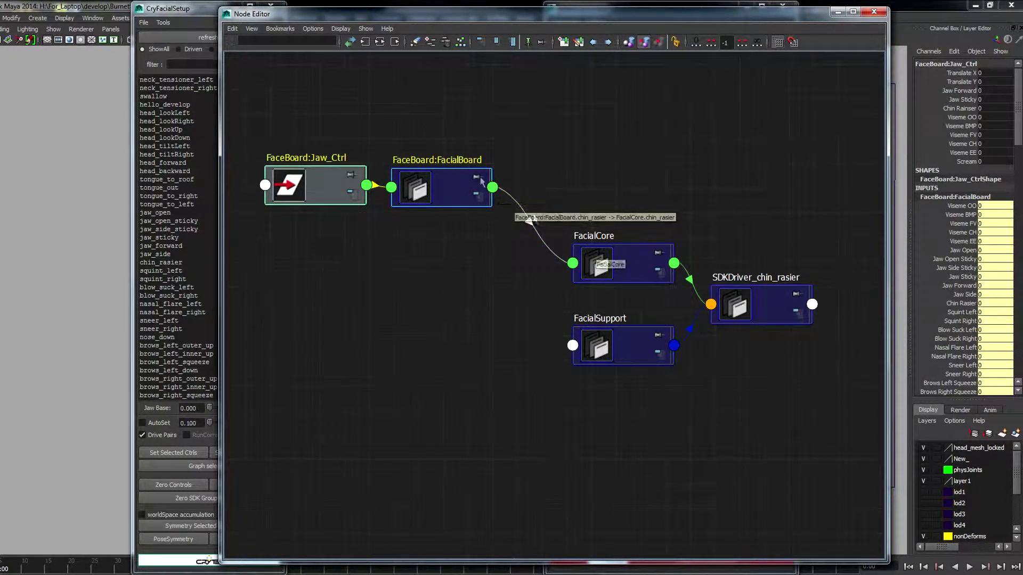
{"action": "left_click_drag", "start_coordinate": [270, 96], "coordinate": [483, 232]}
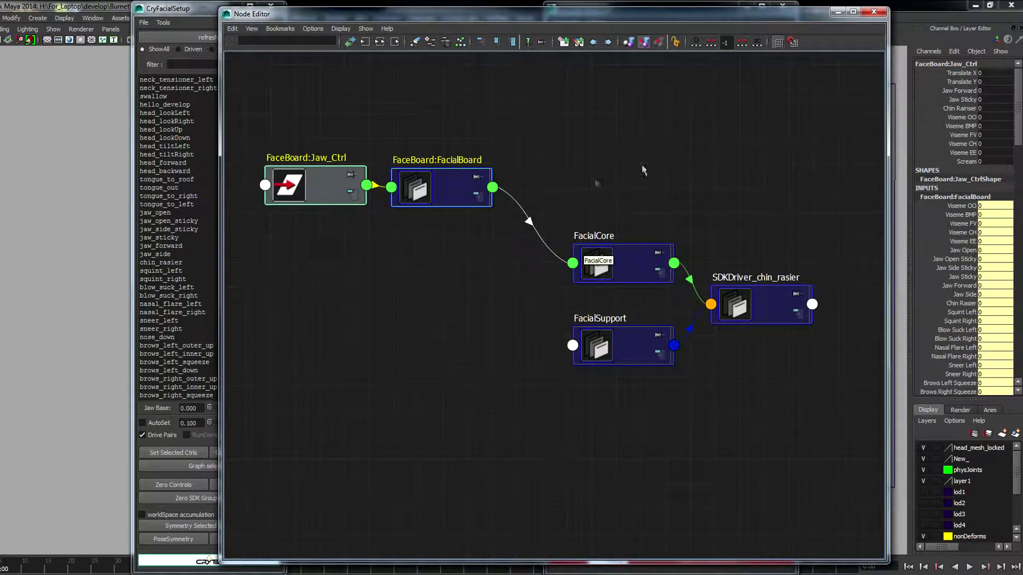
{"action": "mouse_move", "coordinate": [613, 266]}
{"action": "left_mouse_down"}
{"action": "mouse_move", "coordinate": [628, 241]}
{"action": "mouse_move", "coordinate": [610, 245]}
{"action": "mouse_move", "coordinate": [608, 259]}
{"action": "left_mouse_up"}
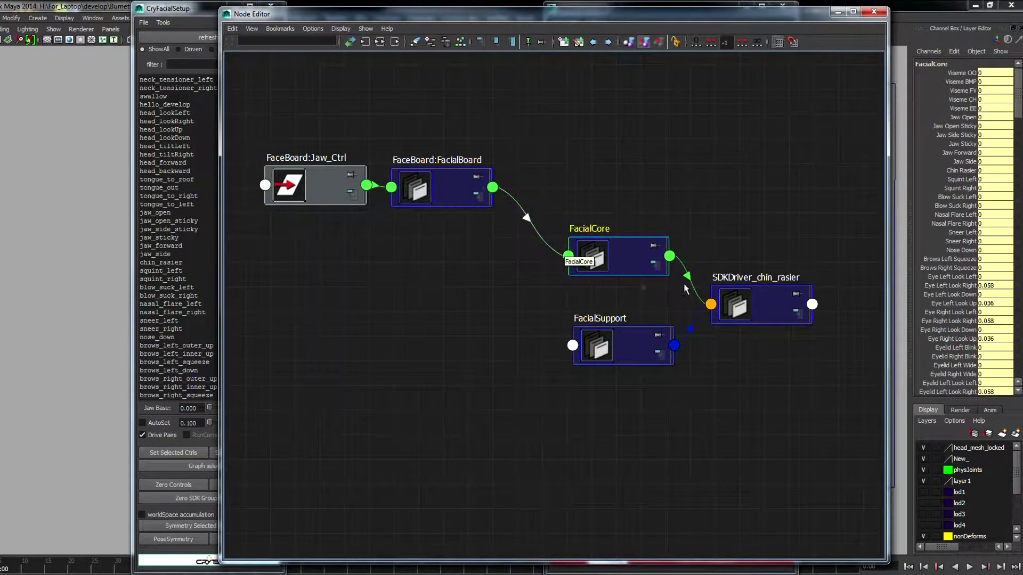
{"action": "left_click", "coordinate": [874, 12]}
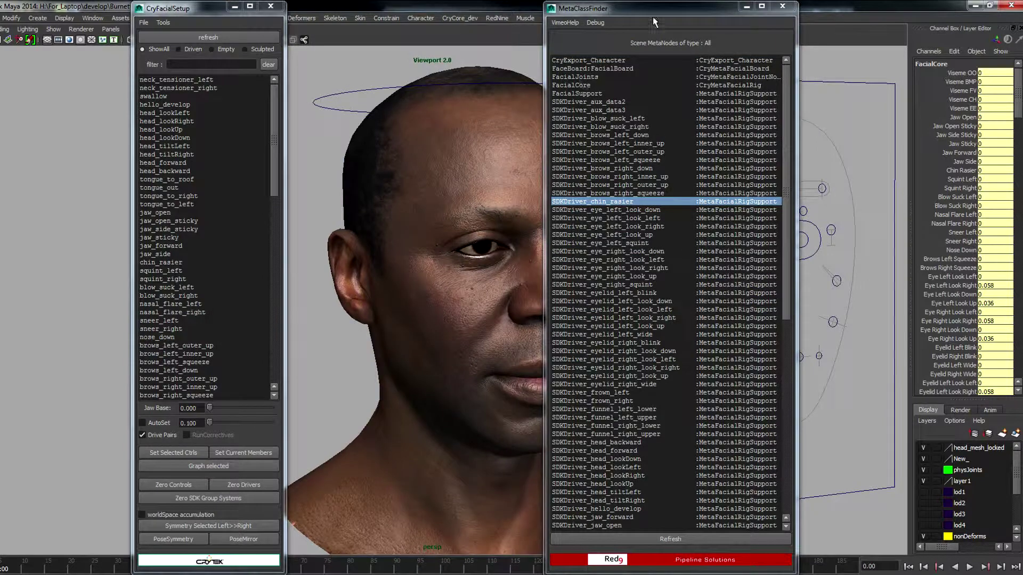
{"action": "left_click", "coordinate": [782, 6]}
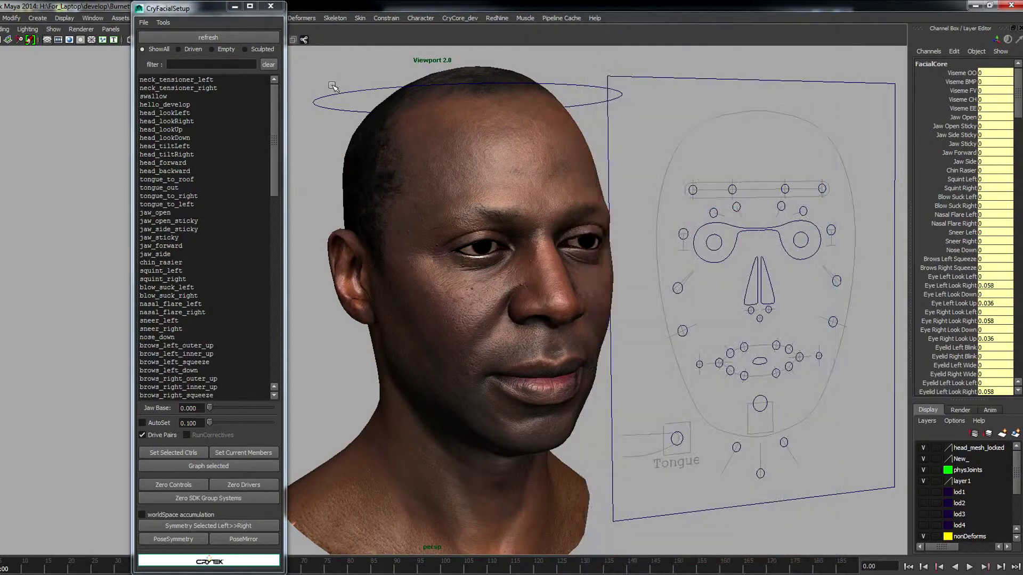
Step: Set the jaw_open driver to 0.700 to open the mouth, clear the mesh selection and close CryFacialSetup
{"action": "left_click", "coordinate": [158, 213]}
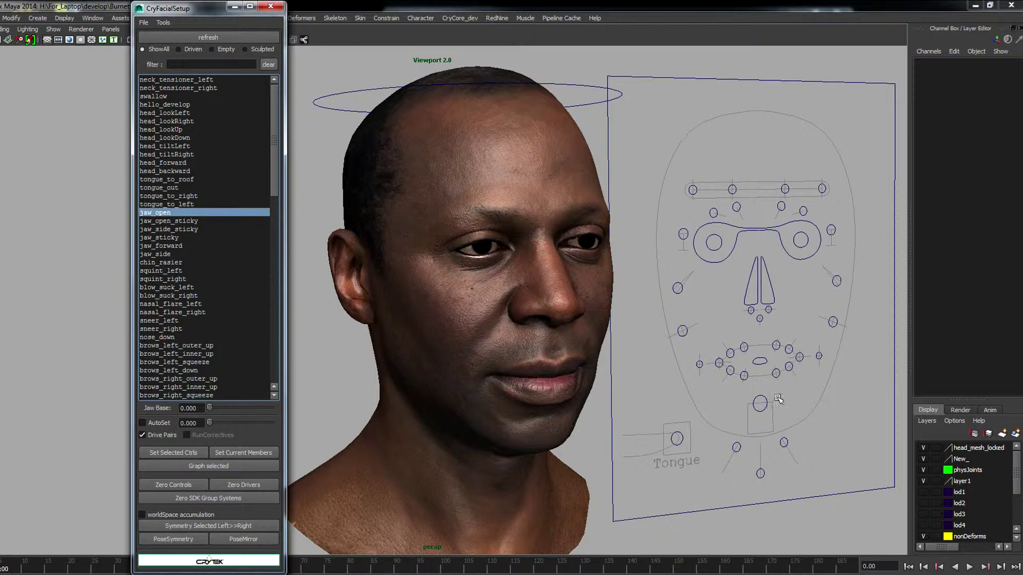
{"action": "left_click_drag", "start_coordinate": [210, 424], "coordinate": [345, 335]}
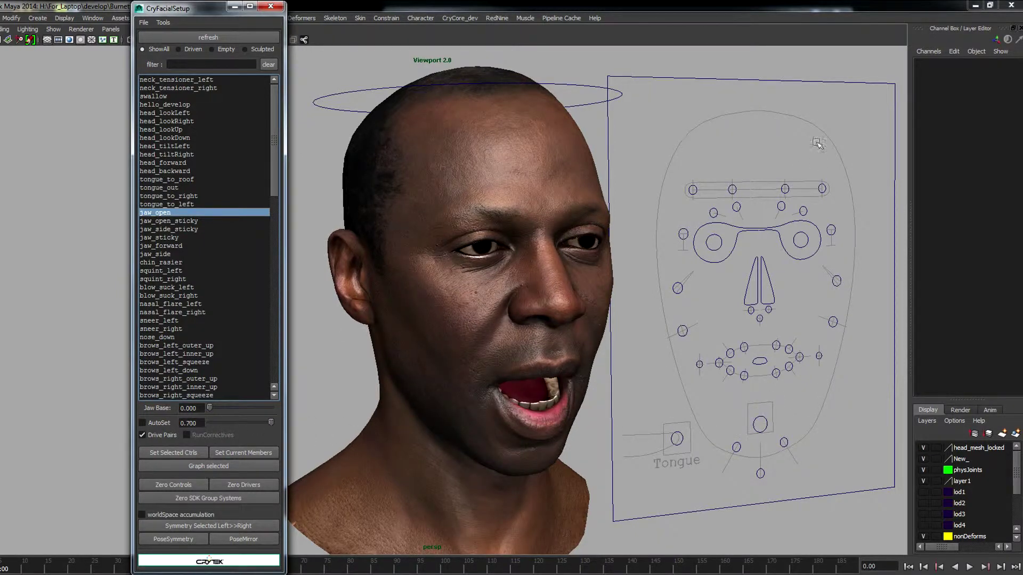
{"action": "left_click", "coordinate": [554, 377]}
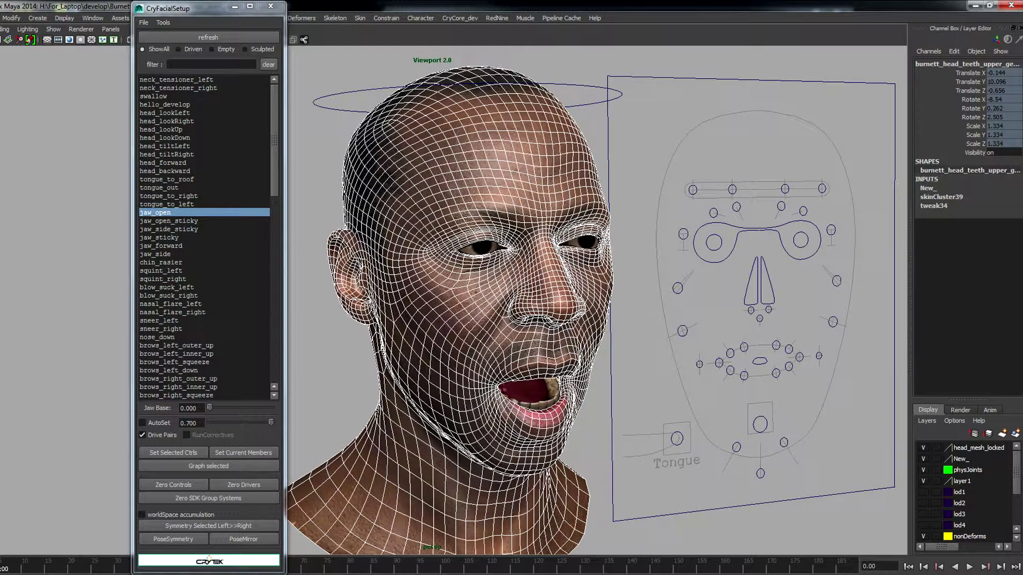
{"action": "left_click", "coordinate": [351, 349]}
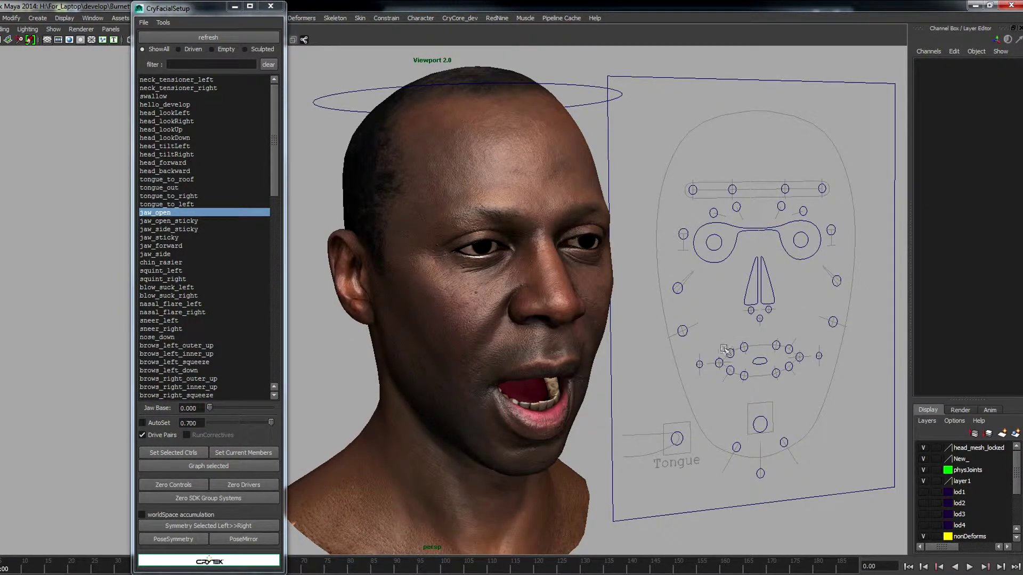
{"action": "left_click", "coordinate": [270, 6]}
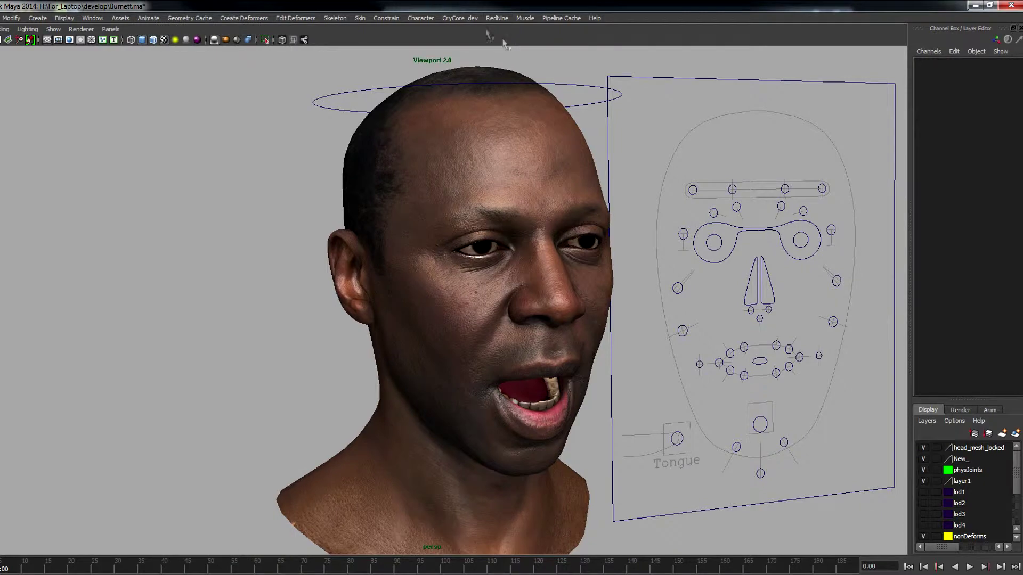
Step: Open the facial FSQManager and choose FacialCore as its facial rig
{"action": "left_click", "coordinate": [469, 19]}
{"action": "mouse_move", "coordinate": [479, 109]}
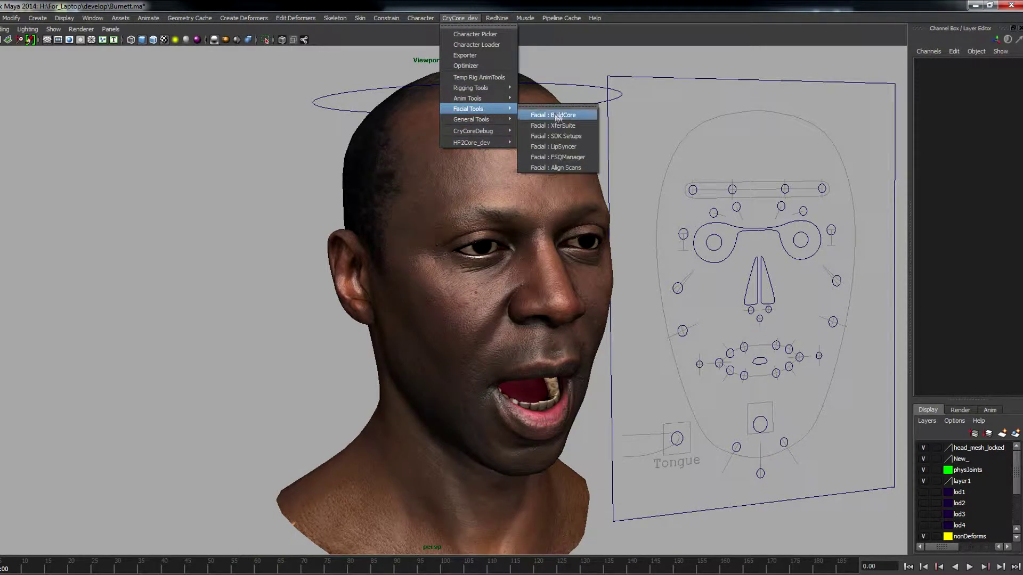
{"action": "left_click", "coordinate": [558, 160]}
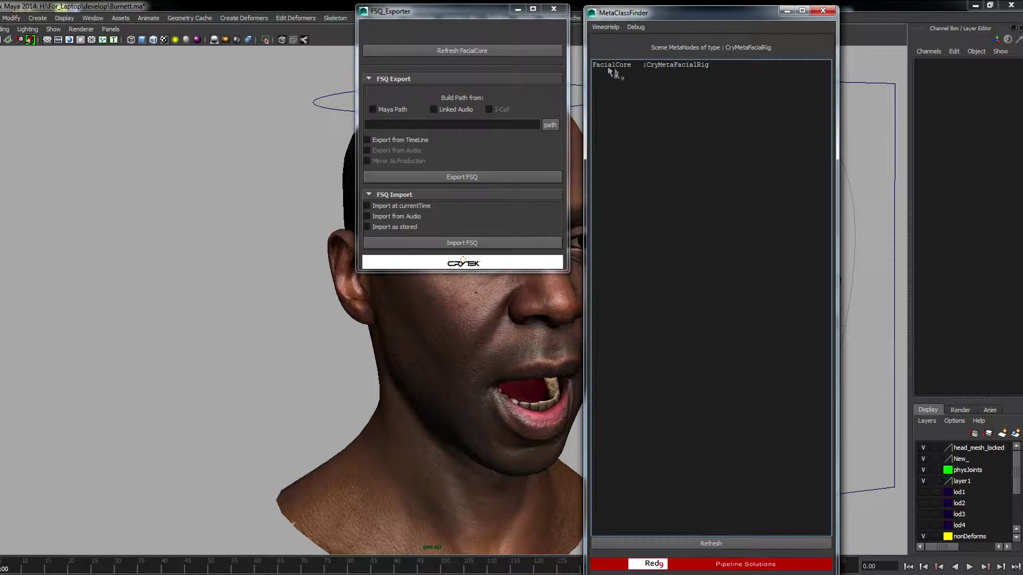
{"action": "double_click", "coordinate": [700, 65]}
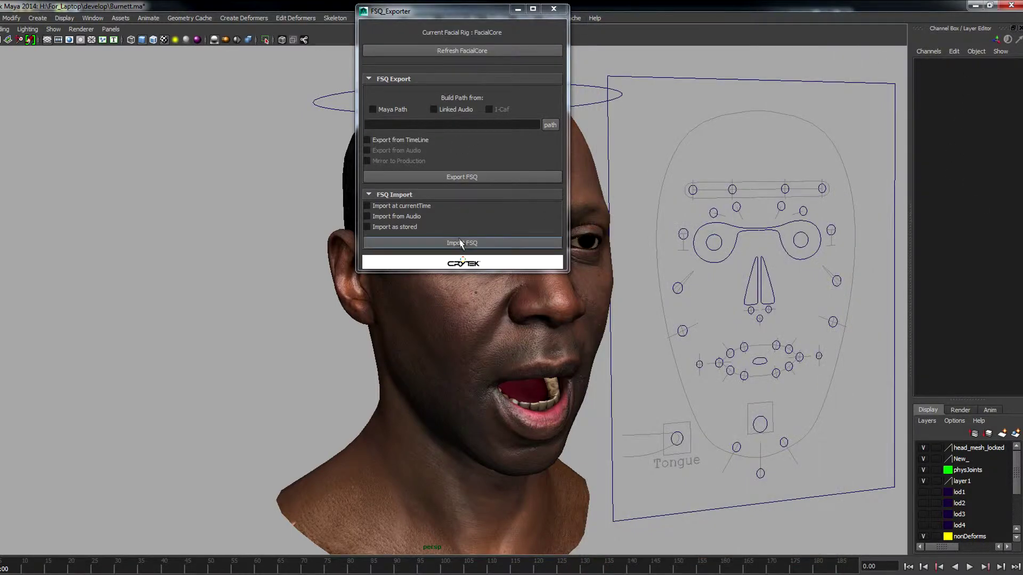
Step: Import the For_Mark.fsq sequence onto the FacialCore rig, close FSQ_Exporter and play the animation from the start
{"action": "left_click", "coordinate": [462, 243]}
{"action": "left_click", "coordinate": [351, 224]}
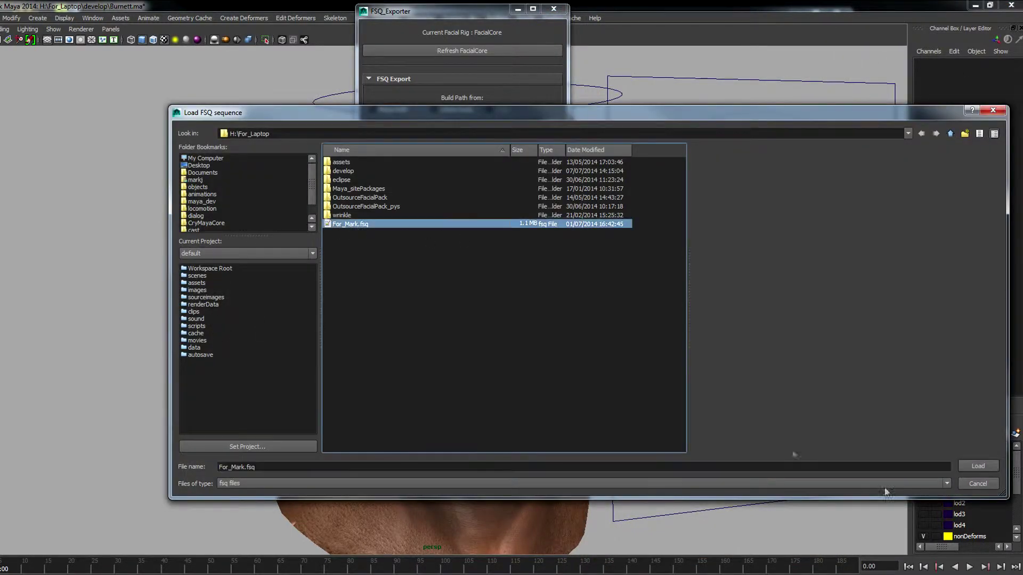
{"action": "left_click", "coordinate": [978, 466]}
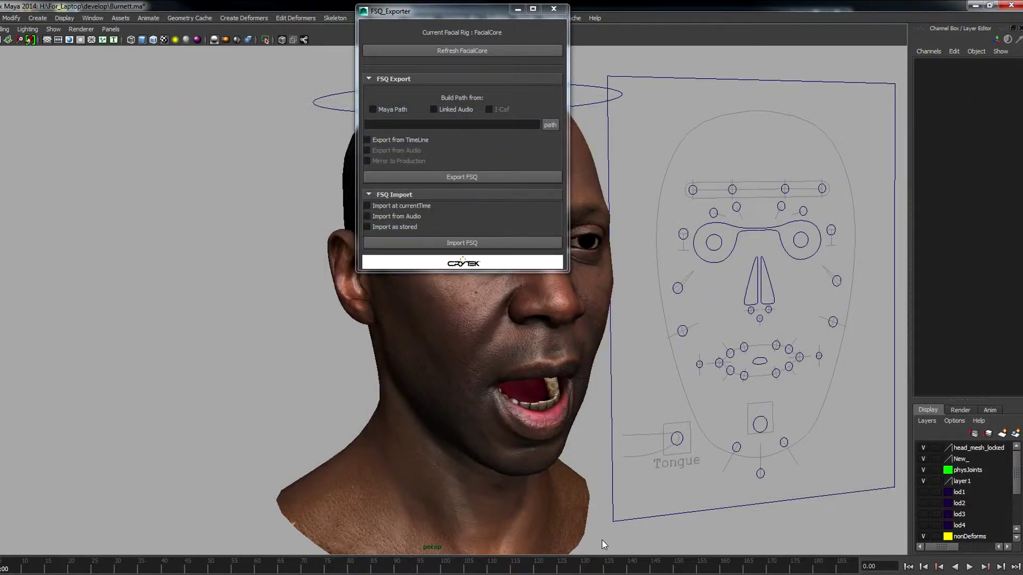
{"action": "left_click", "coordinate": [554, 10]}
{"action": "left_click", "coordinate": [909, 566]}
{"action": "left_click", "coordinate": [970, 567]}
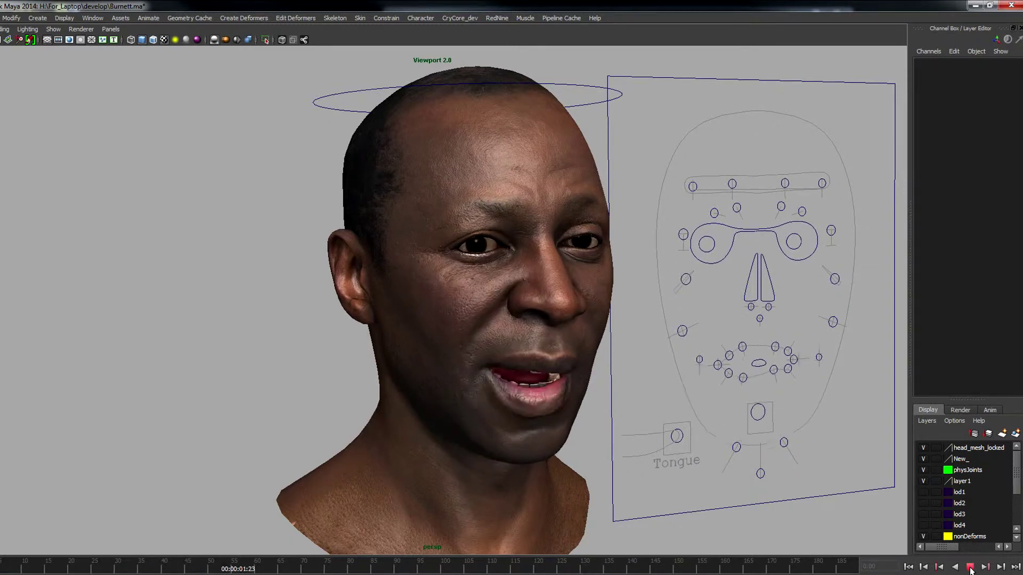